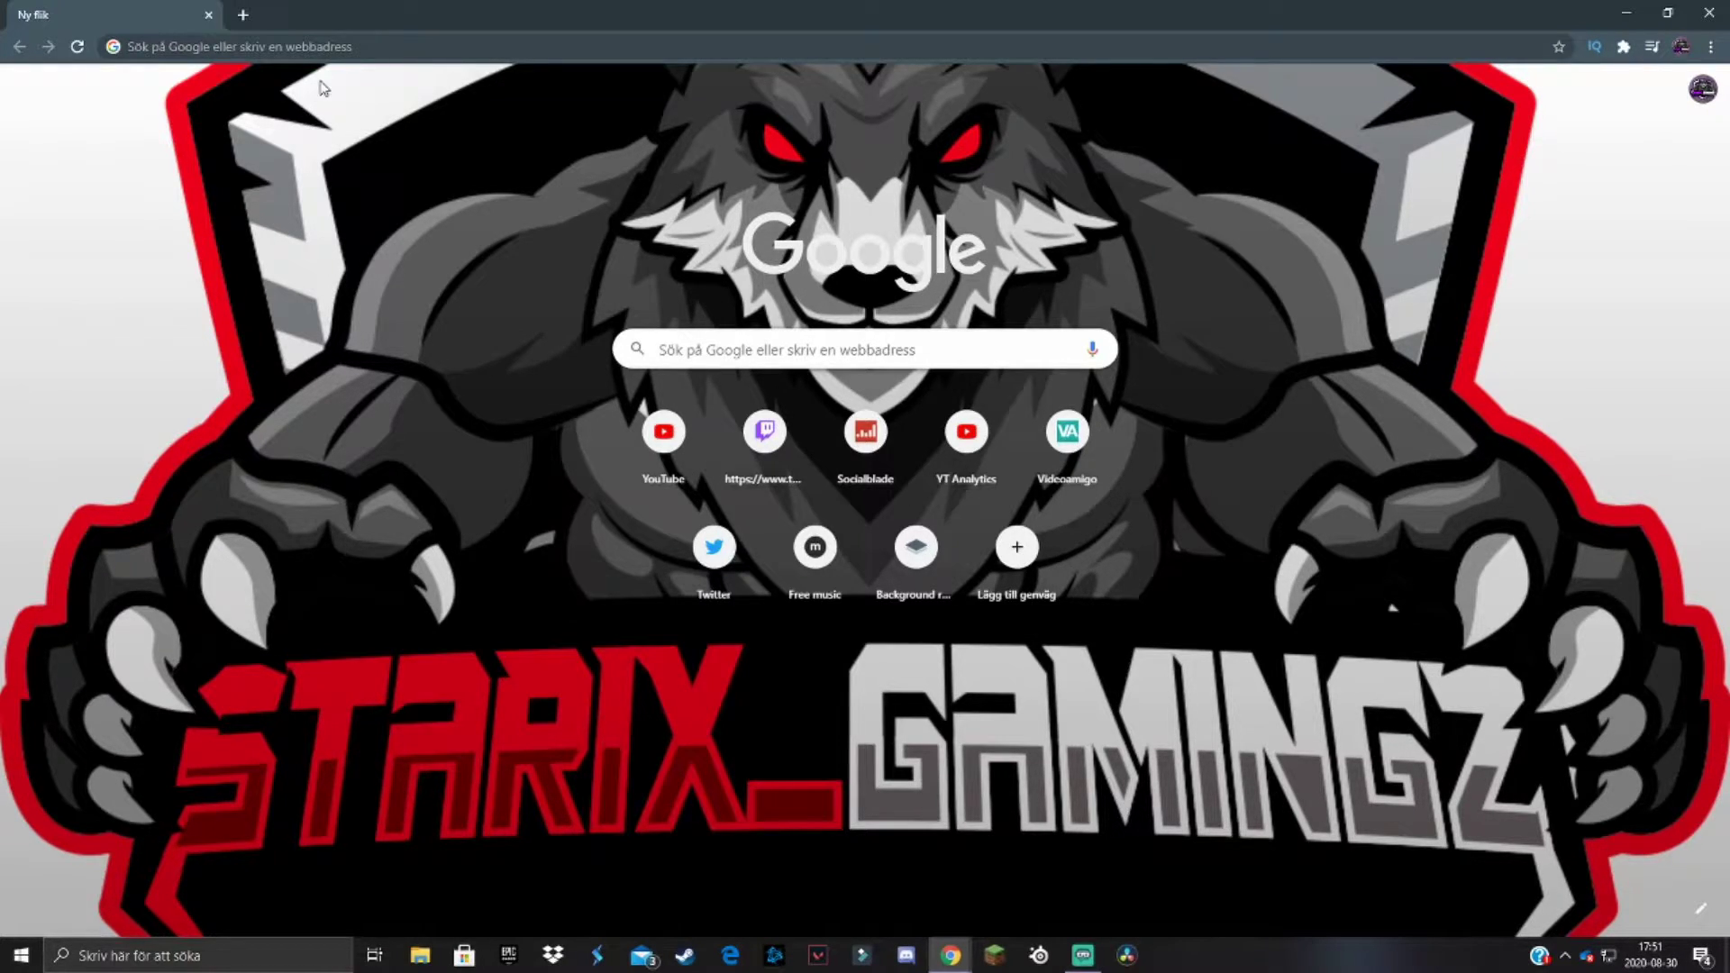
Step: In Chrome, go to streamelements.com/dashboard, which lands on the StreamElements login page
{"action": "left_click", "coordinate": [373, 47]}
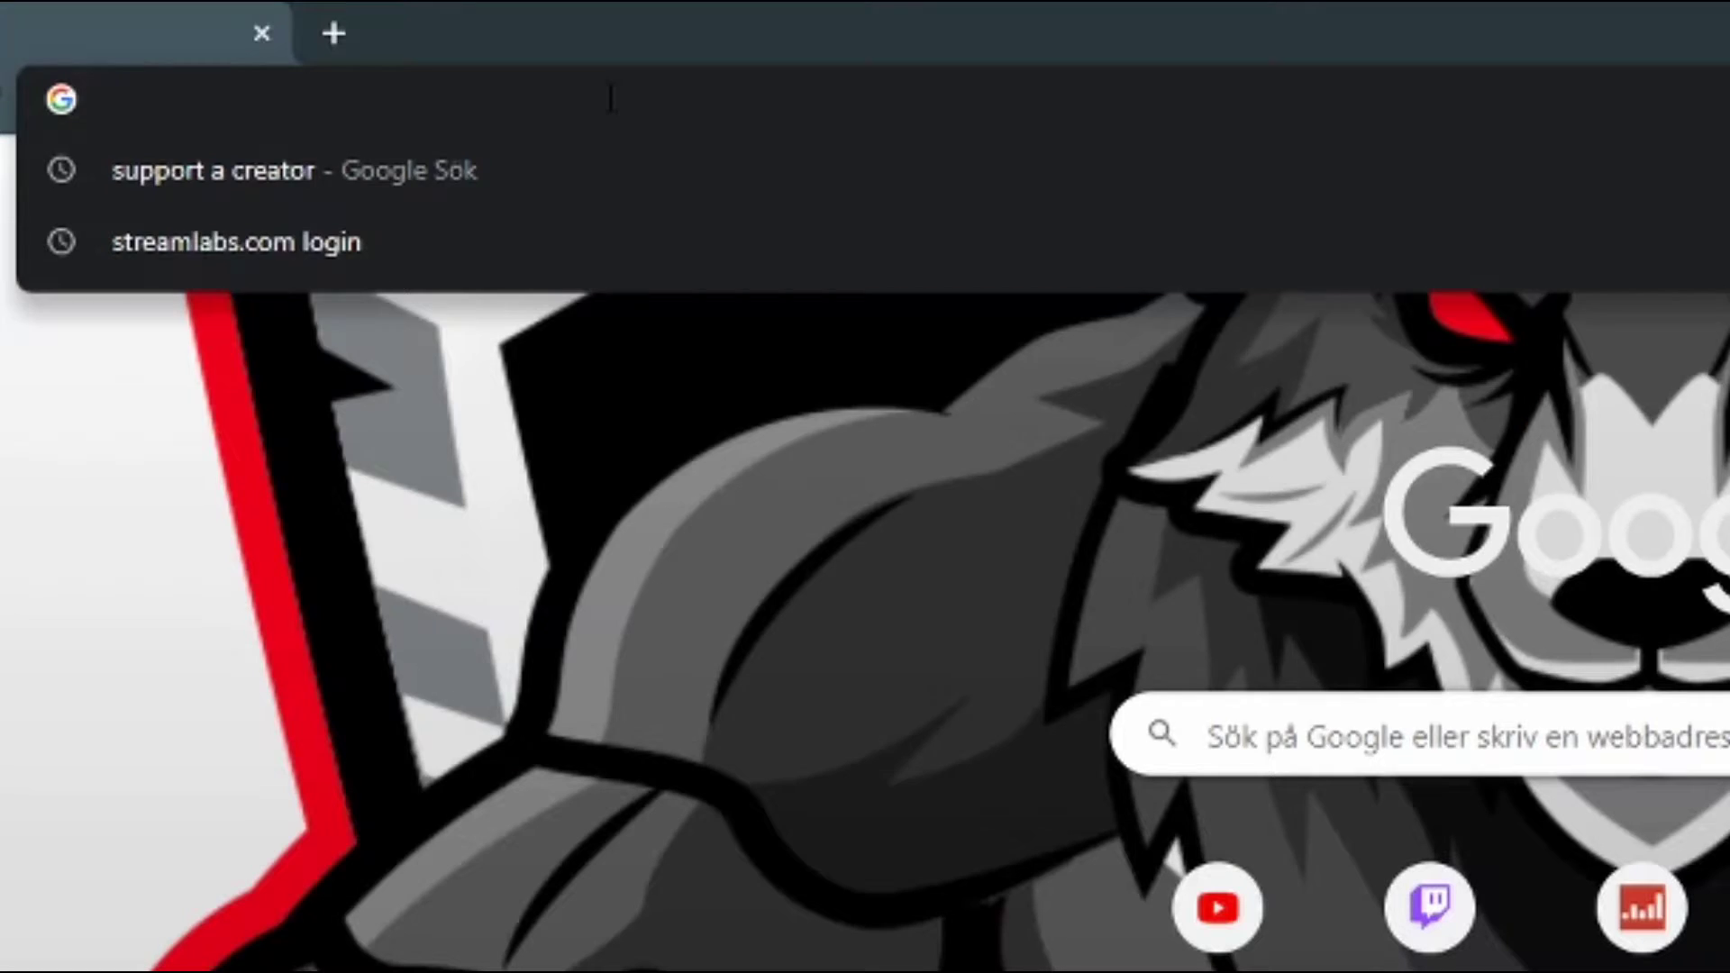
{"action": "type", "text": "streame"}
{"action": "key", "text": "Return"}
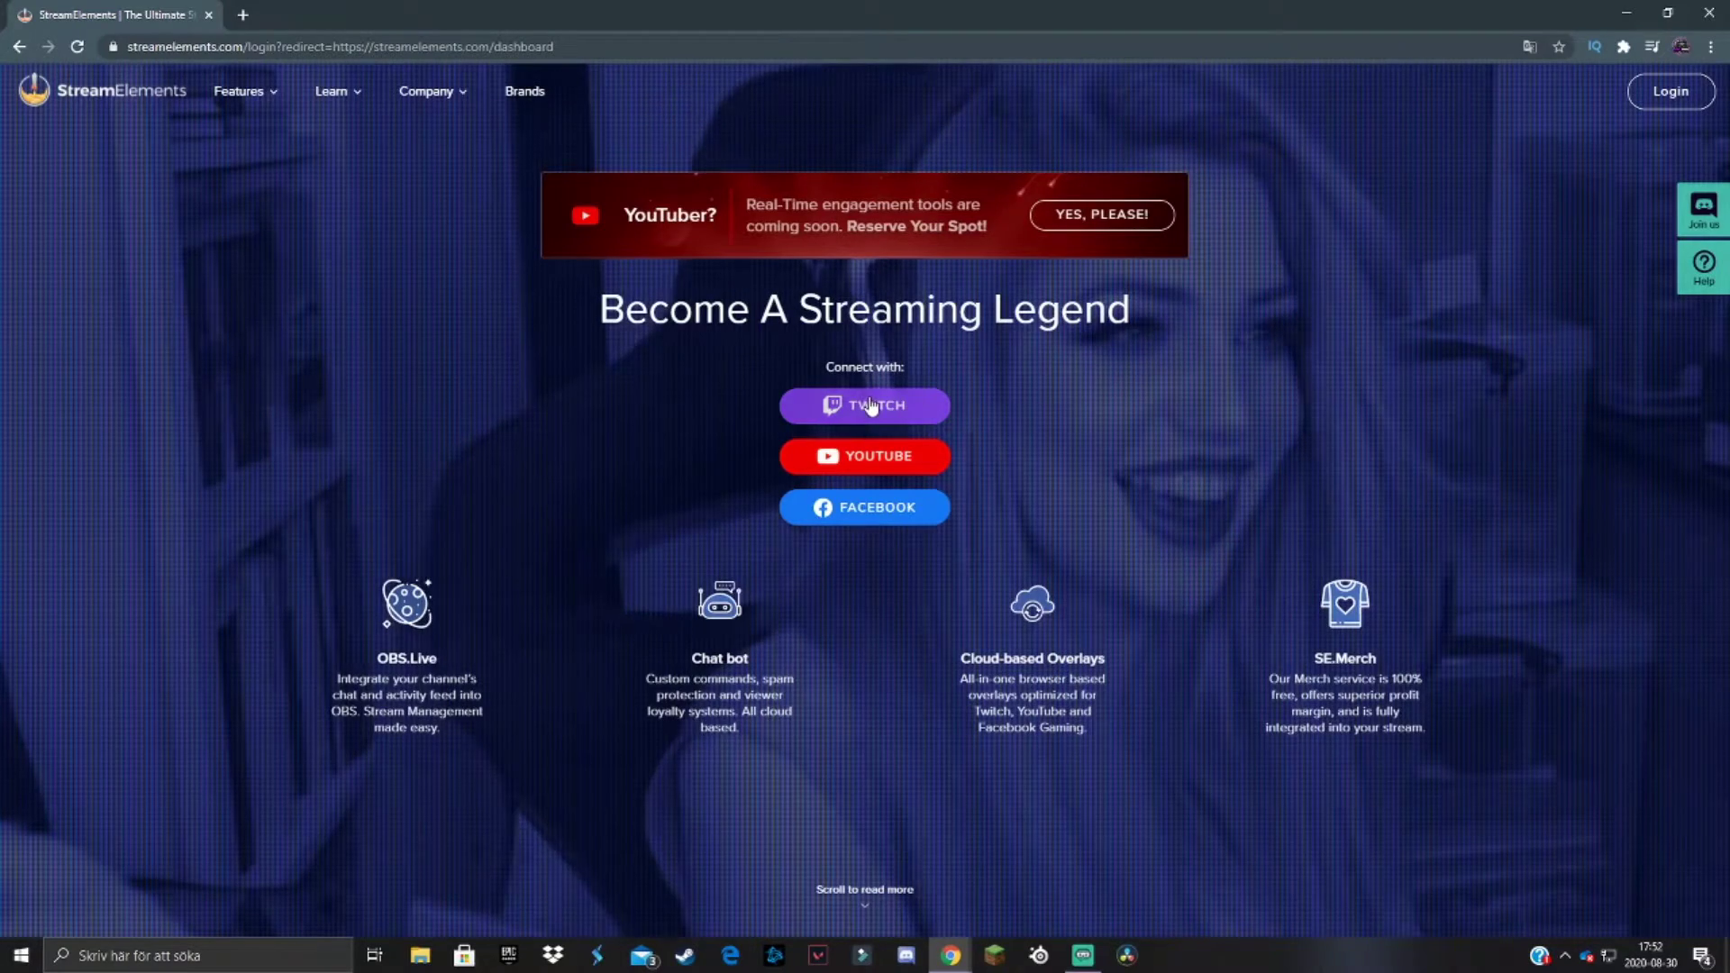
Step: Sign in to StreamElements with the Twitch account
{"action": "left_click", "coordinate": [864, 407]}
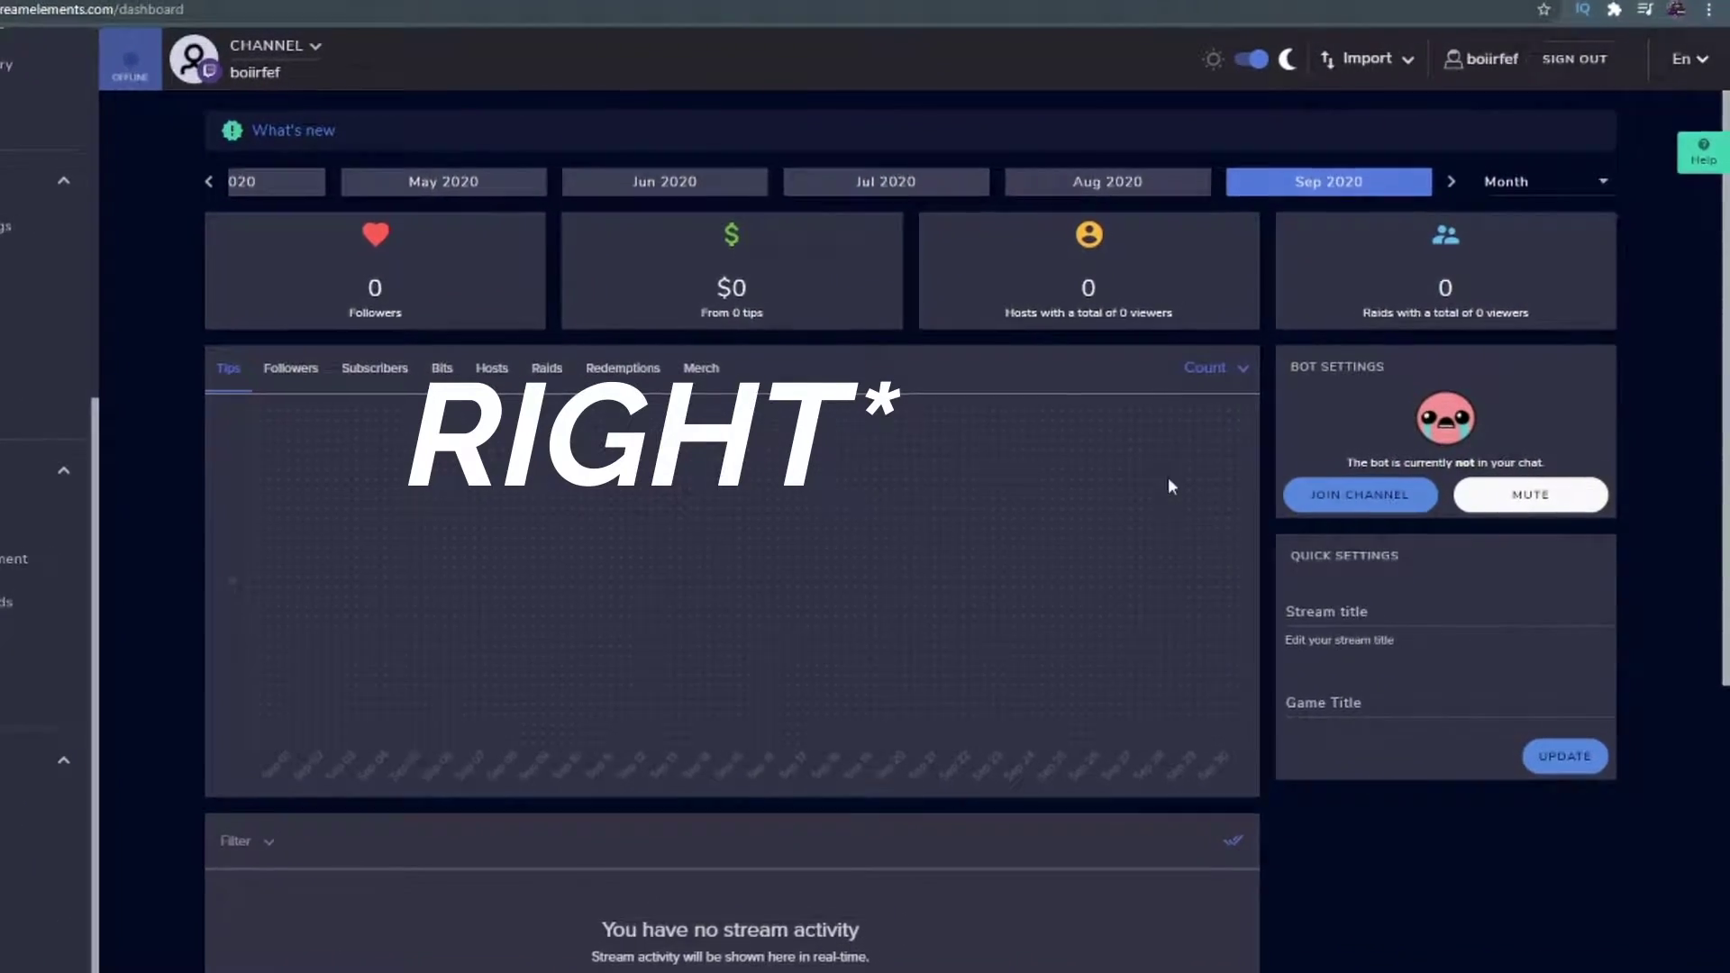
Step: From Bot Settings, have the bot join the channel's chat and dismiss the moderator-rights notice with NEAT
{"action": "left_click_drag", "start_coordinate": [1214, 348], "coordinate": [1378, 361]}
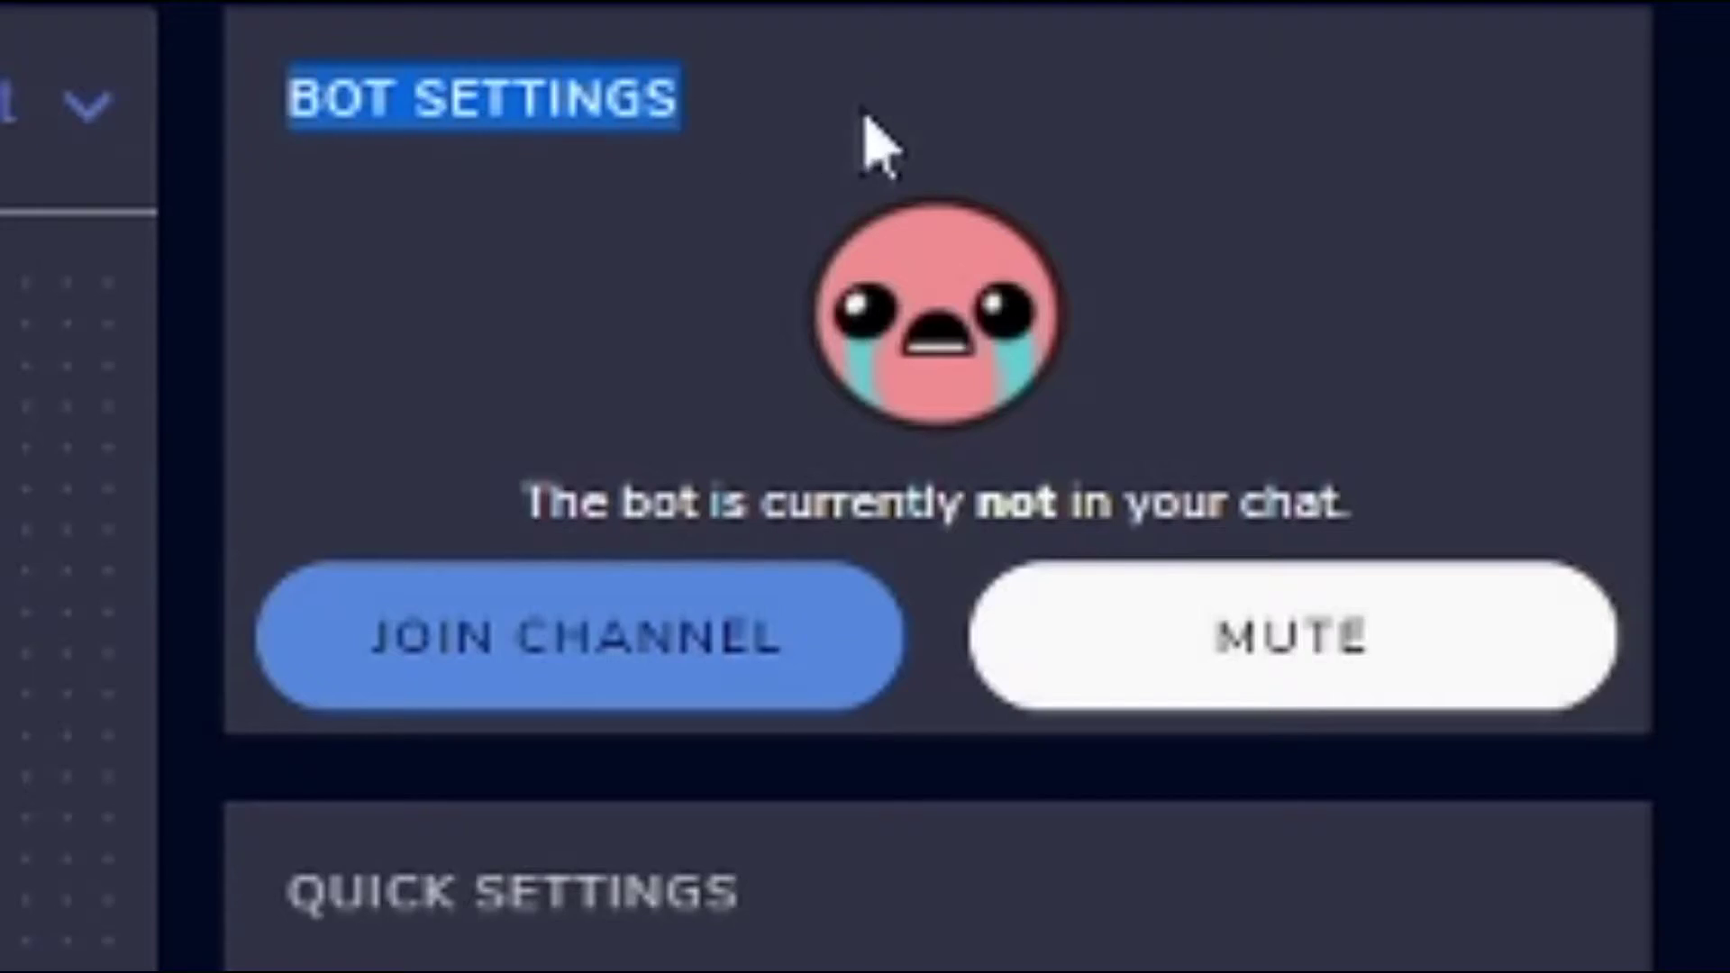
{"action": "left_click", "coordinate": [1249, 411]}
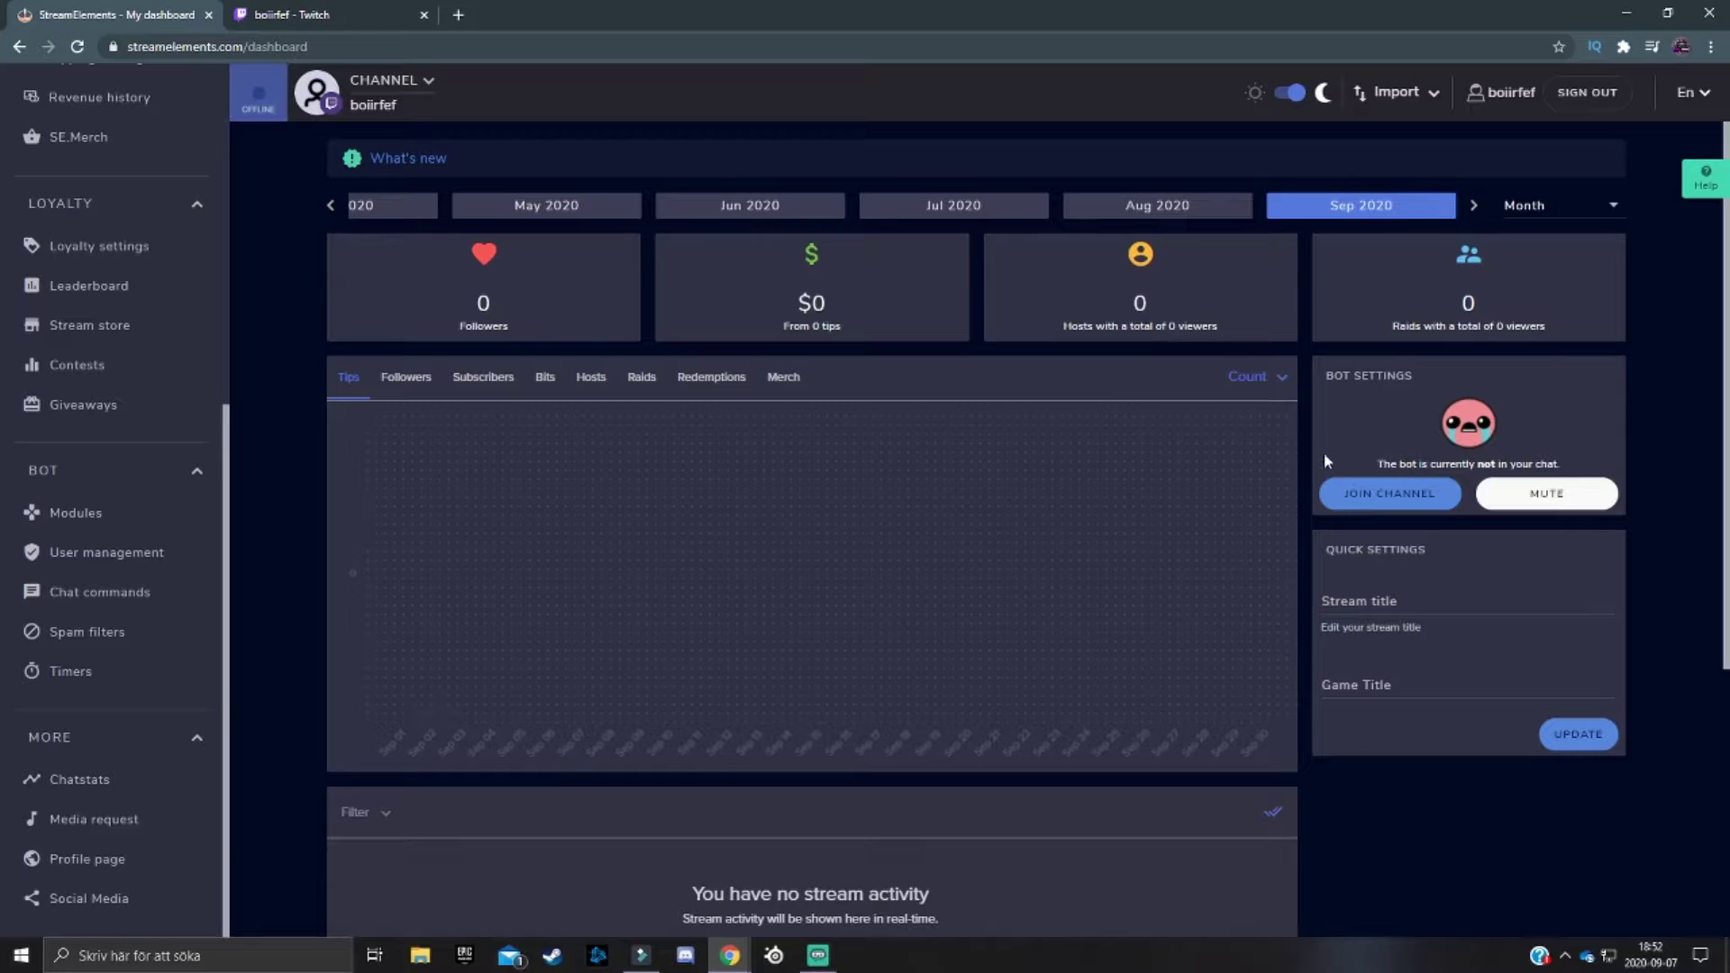
{"action": "left_click_drag", "start_coordinate": [1376, 464], "coordinate": [1560, 464]}
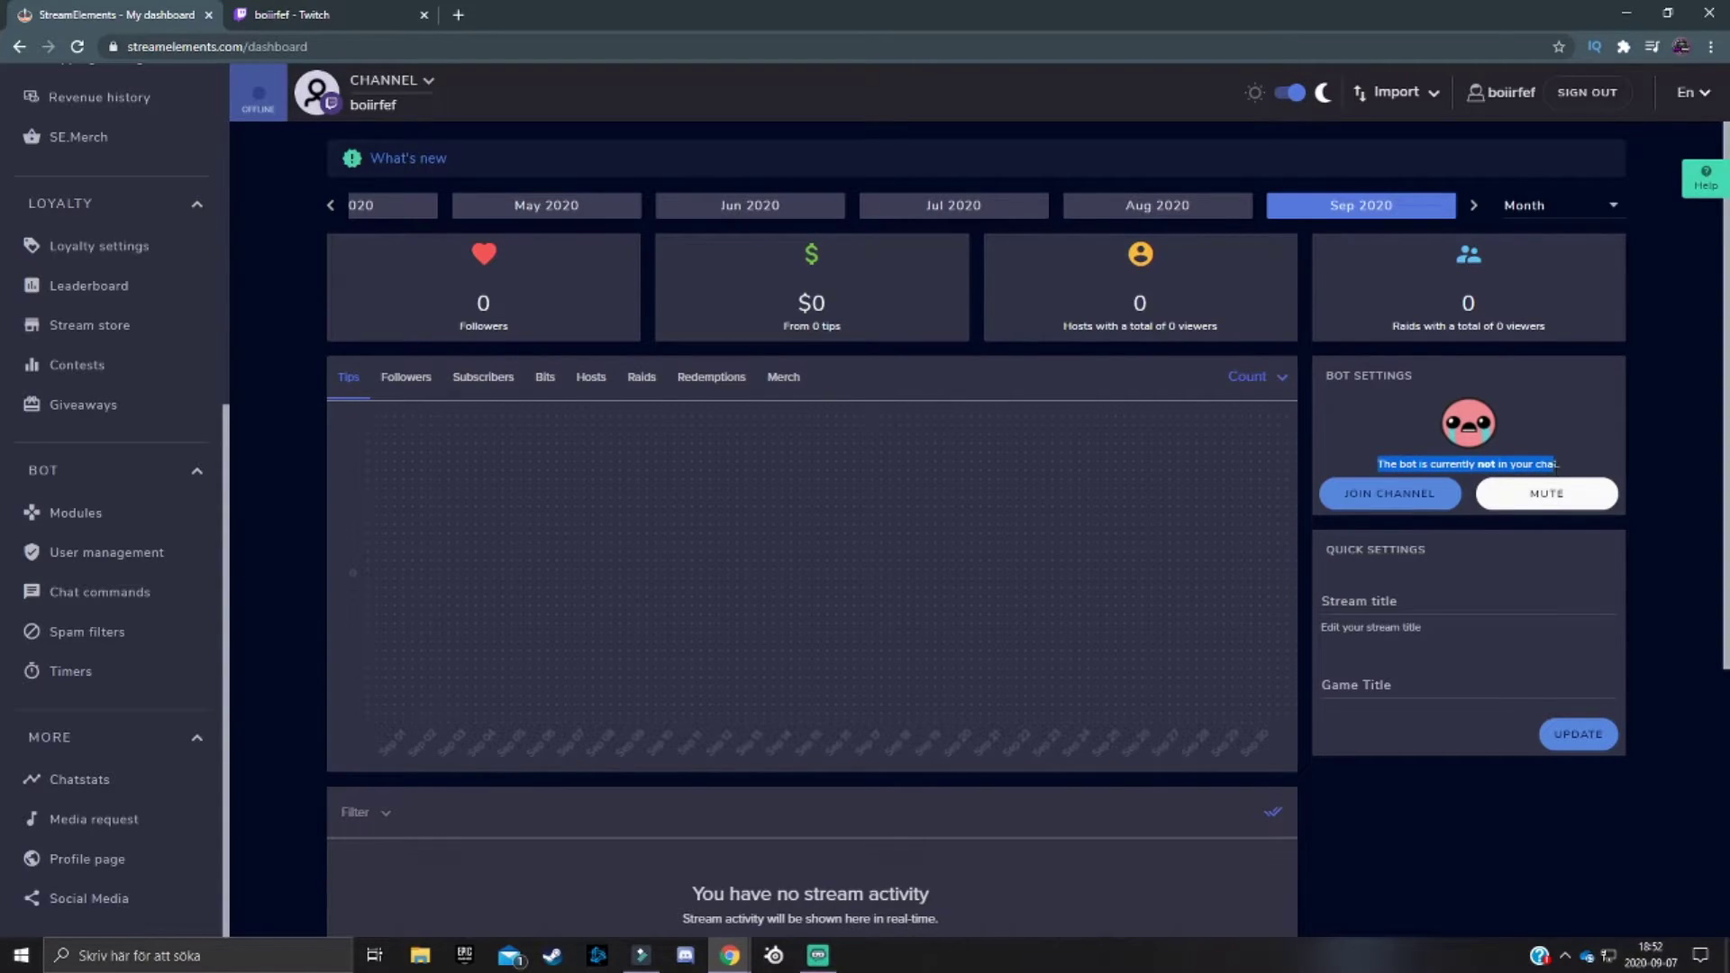
{"action": "left_click", "coordinate": [1569, 478]}
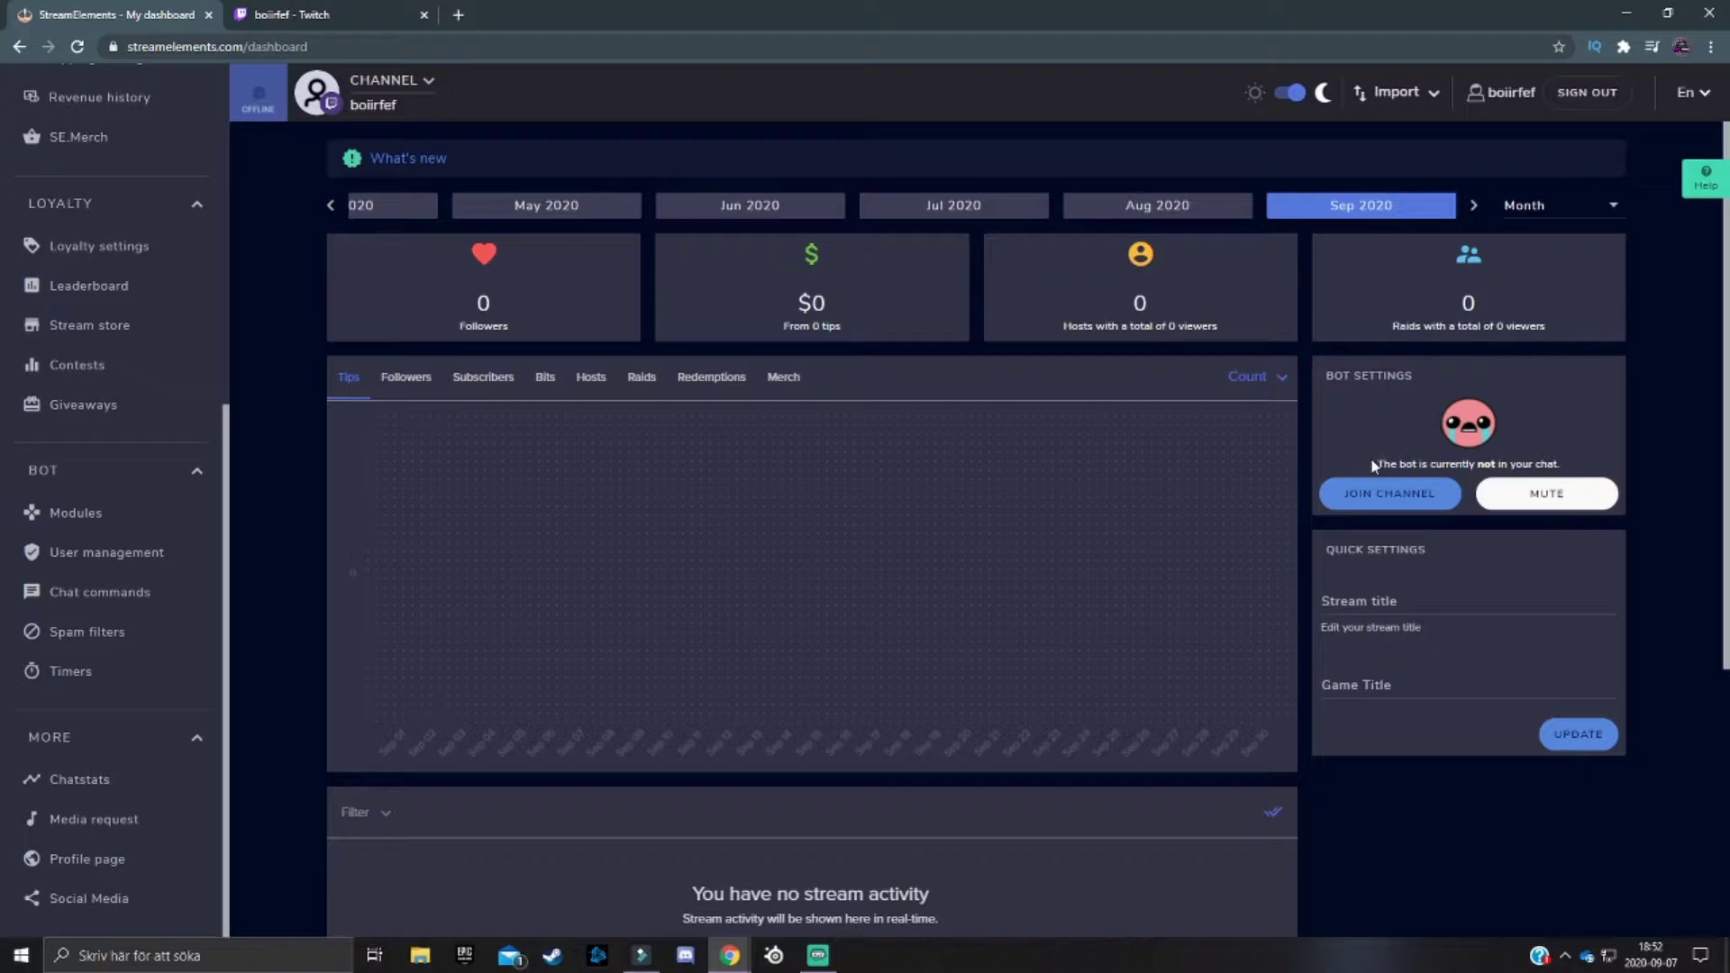
{"action": "left_click", "coordinate": [1379, 494]}
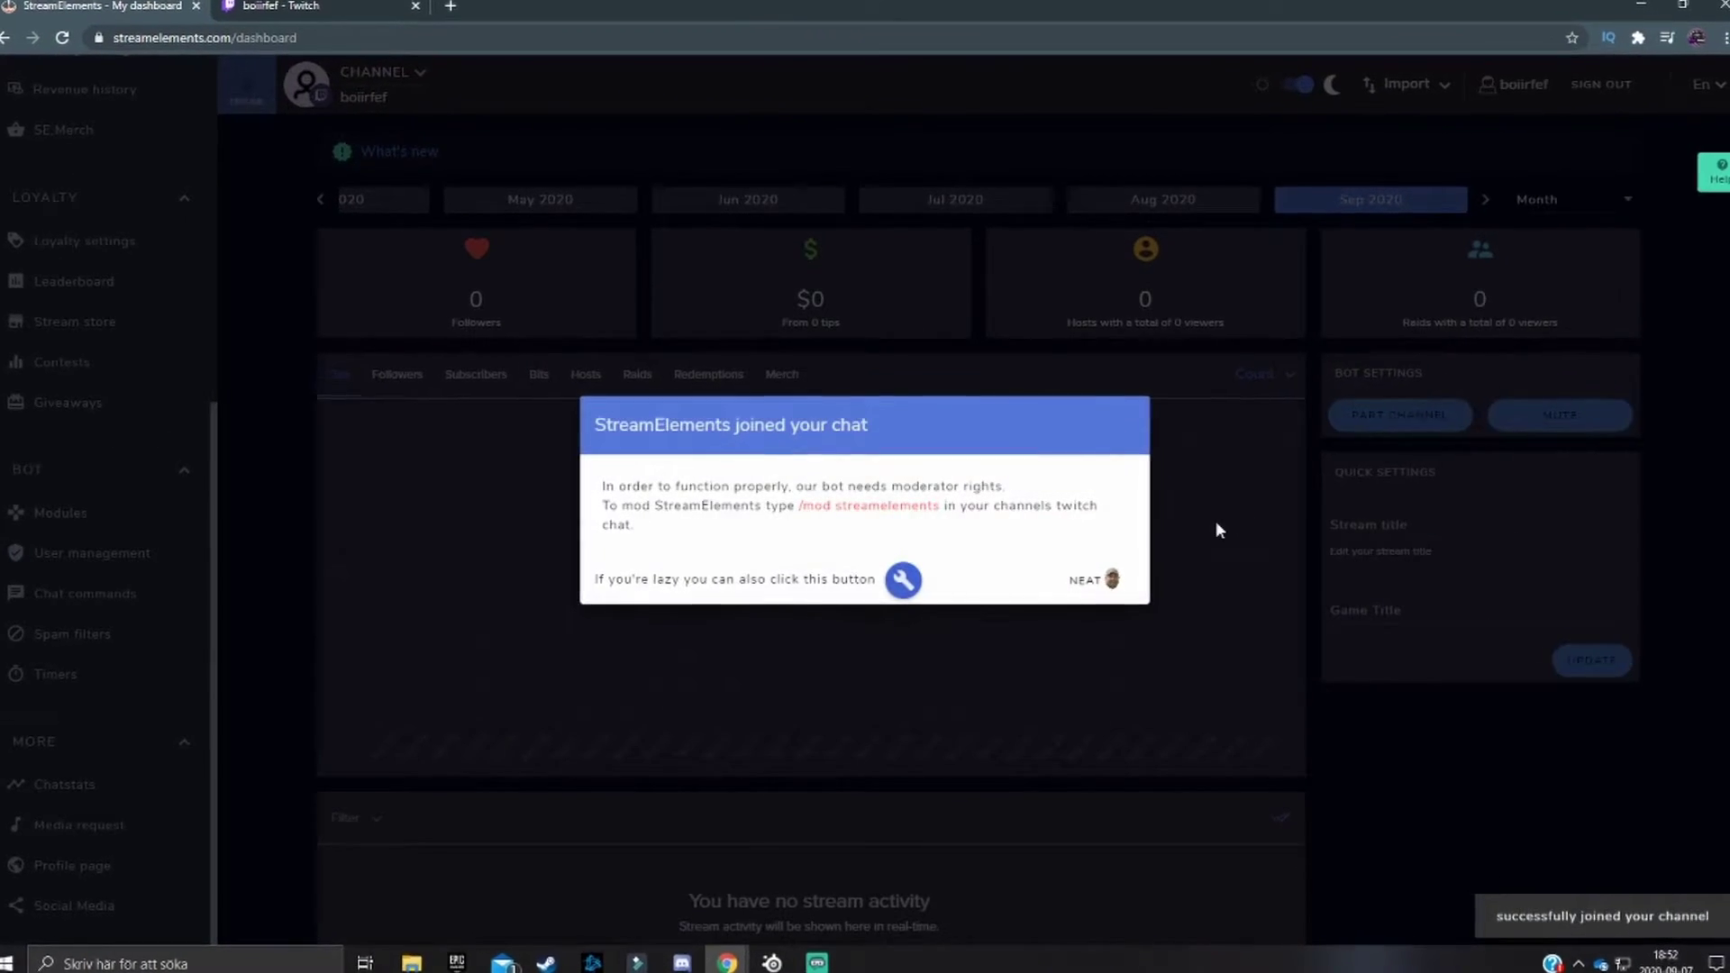
{"action": "left_click_drag", "start_coordinate": [566, 590], "coordinate": [878, 586]}
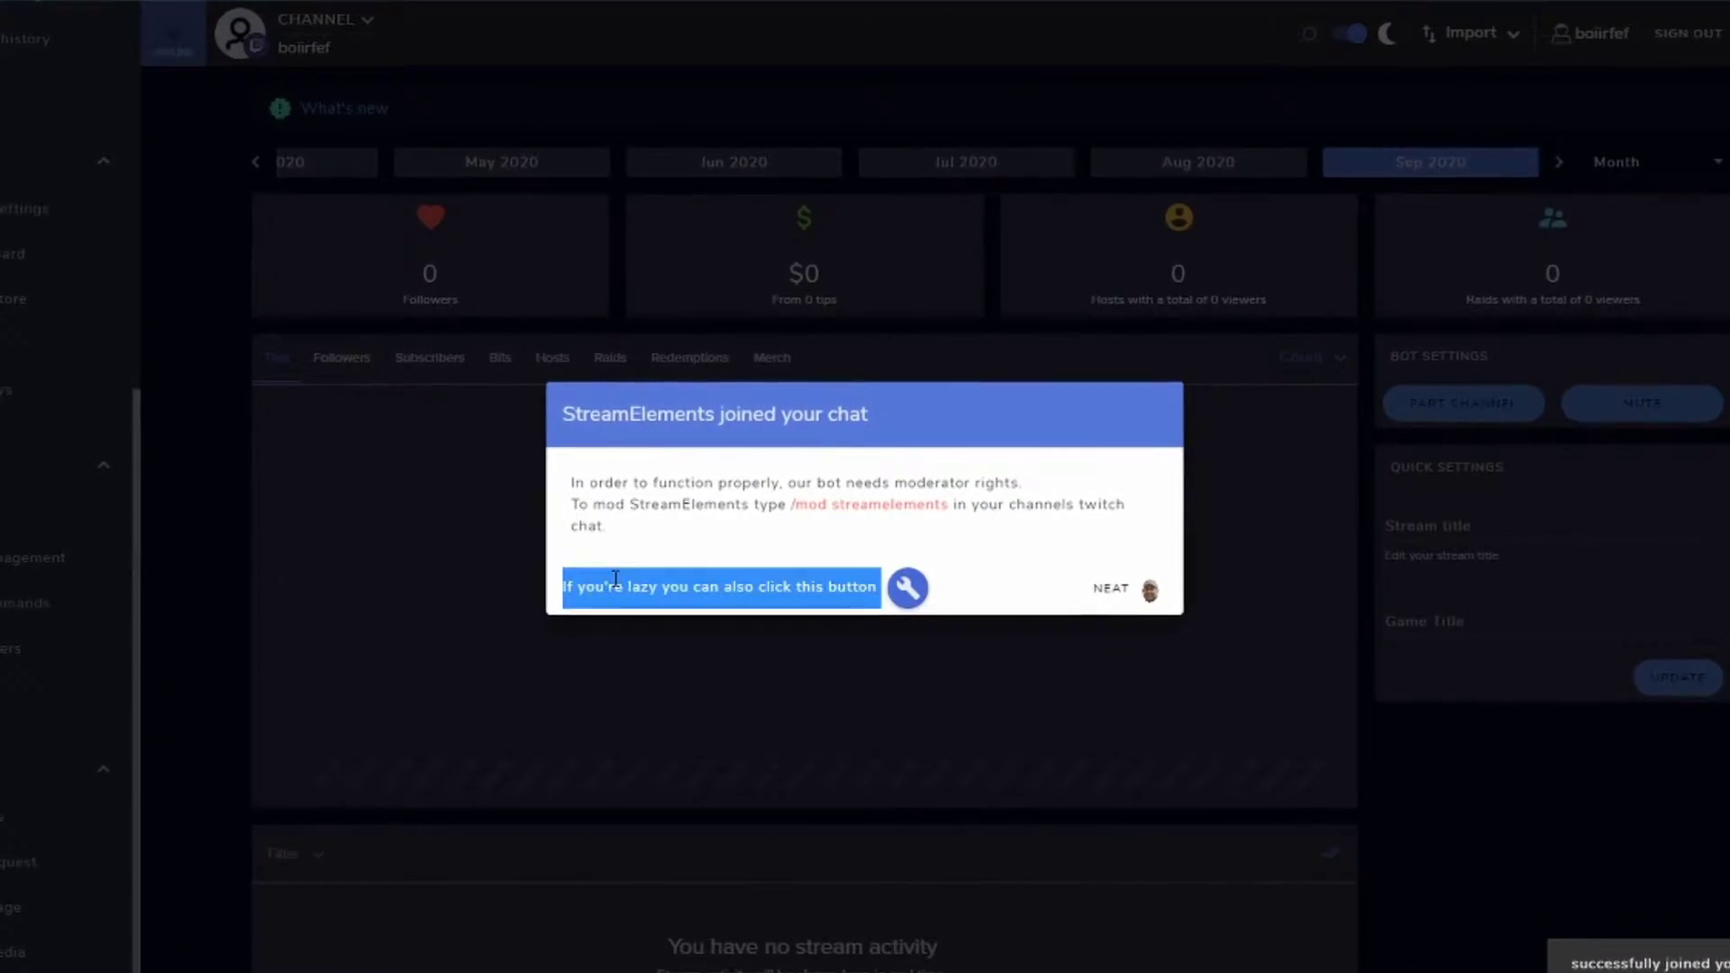
{"action": "left_click_drag", "start_coordinate": [762, 586], "coordinate": [879, 586]}
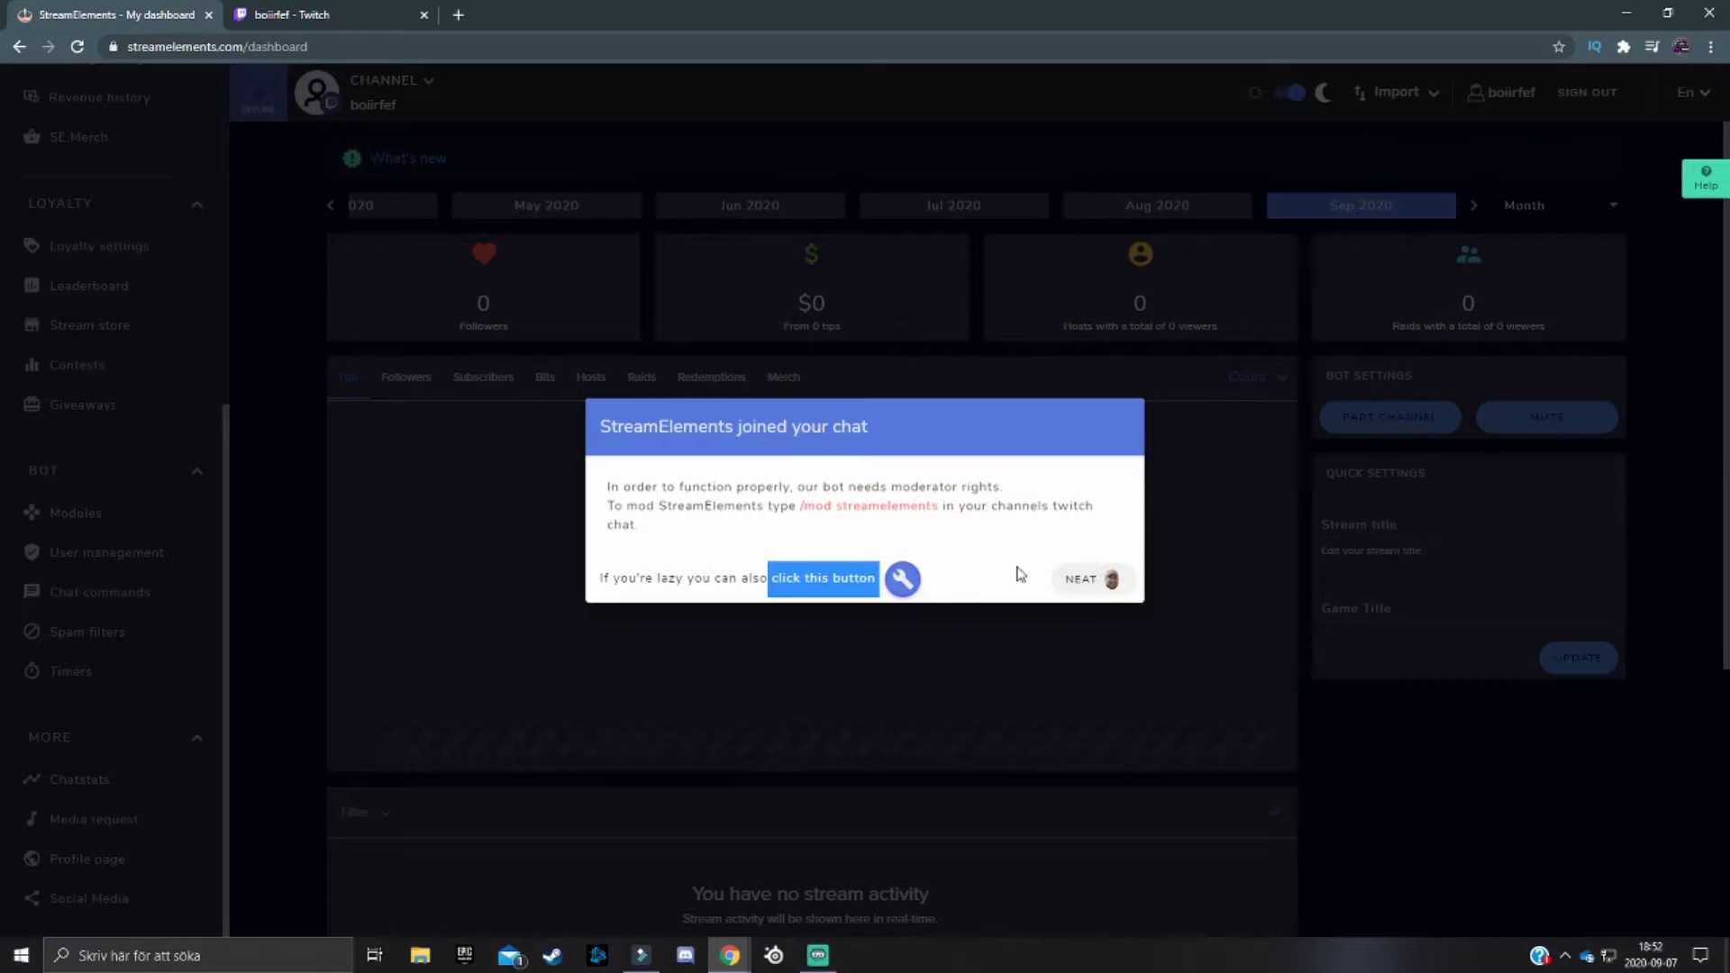
{"action": "left_click", "coordinate": [1252, 668]}
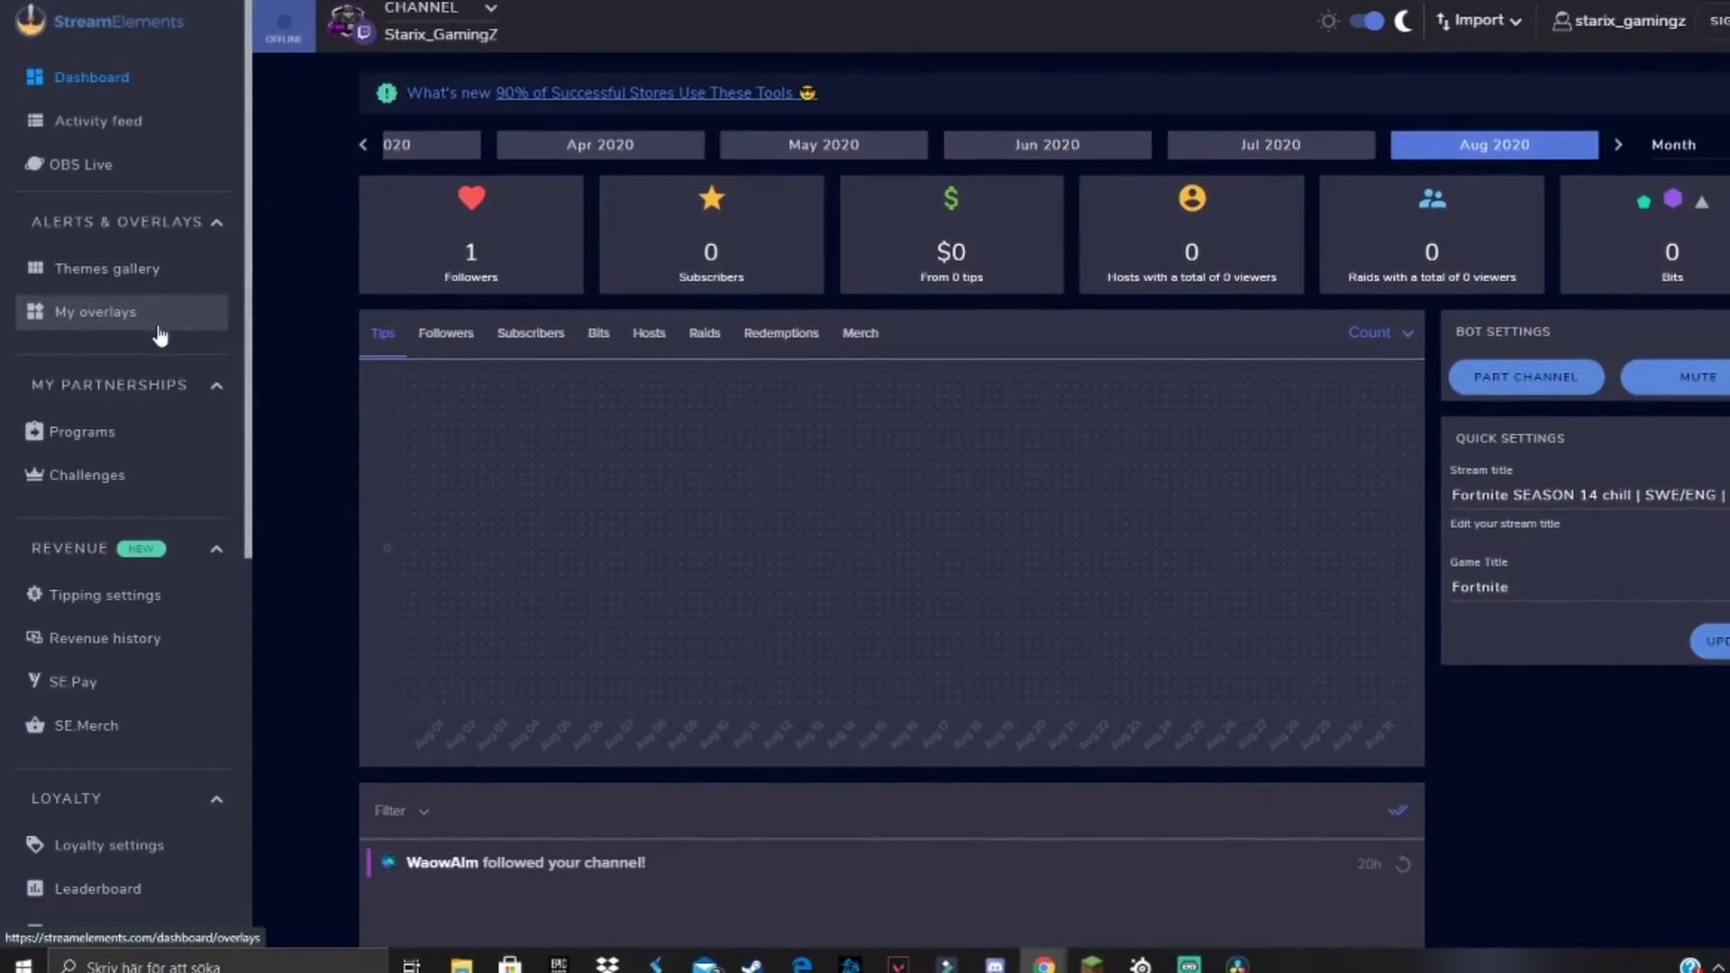
{"action": "scroll", "coordinate": [165, 315], "scroll_direction": "down", "scroll_amount": 3}
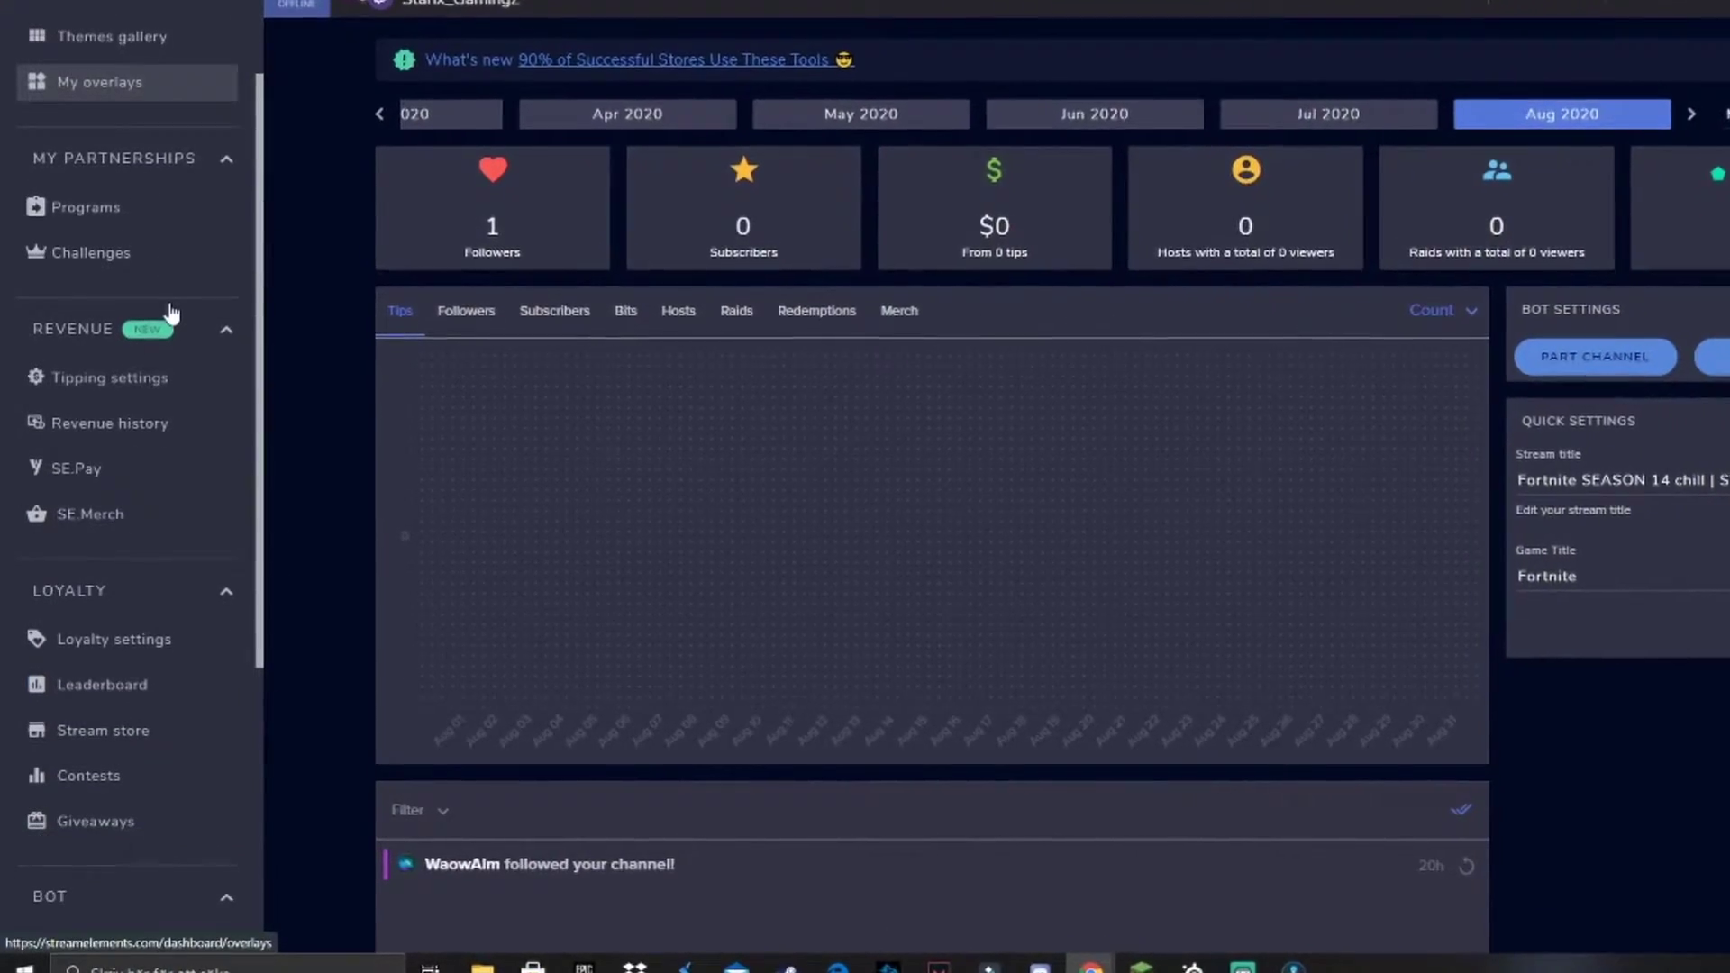
{"action": "scroll", "coordinate": [170, 296], "scroll_direction": "down", "scroll_amount": 2}
{"action": "scroll", "coordinate": [174, 300], "scroll_direction": "down", "scroll_amount": 2}
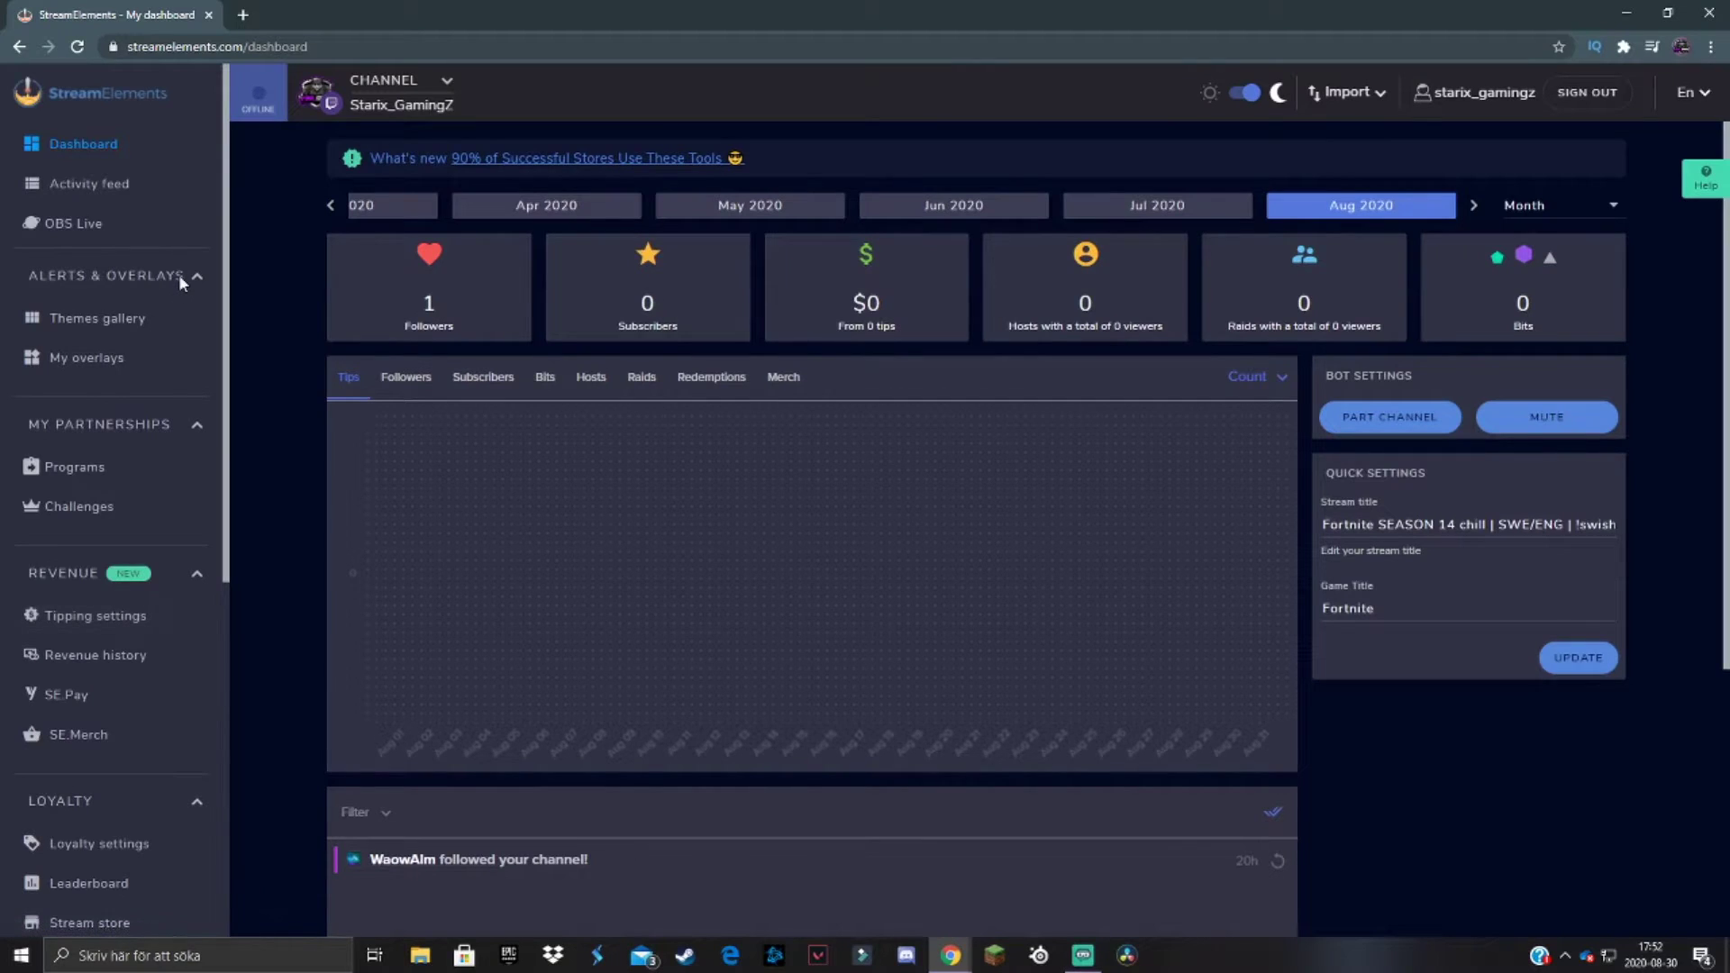
{"action": "scroll", "coordinate": [178, 274], "scroll_direction": "down", "scroll_amount": 6}
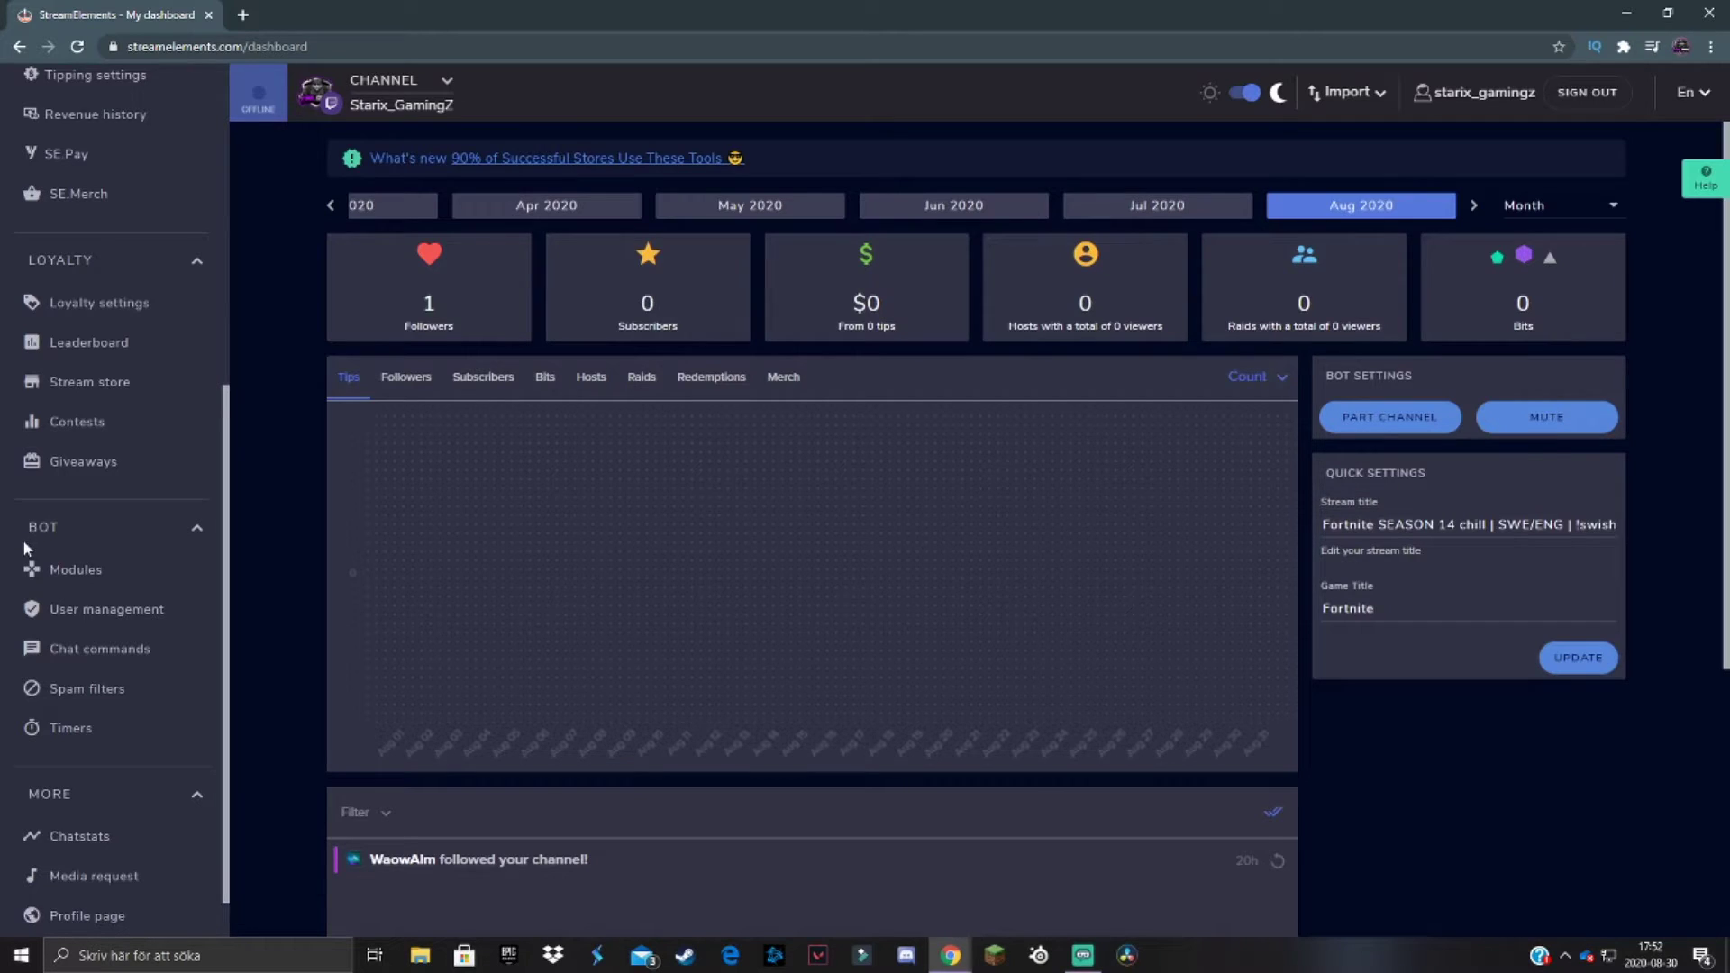
Step: Open Chat commands and browse the default commands such as !accountage, !commands and !followage
{"action": "left_click", "coordinate": [115, 645]}
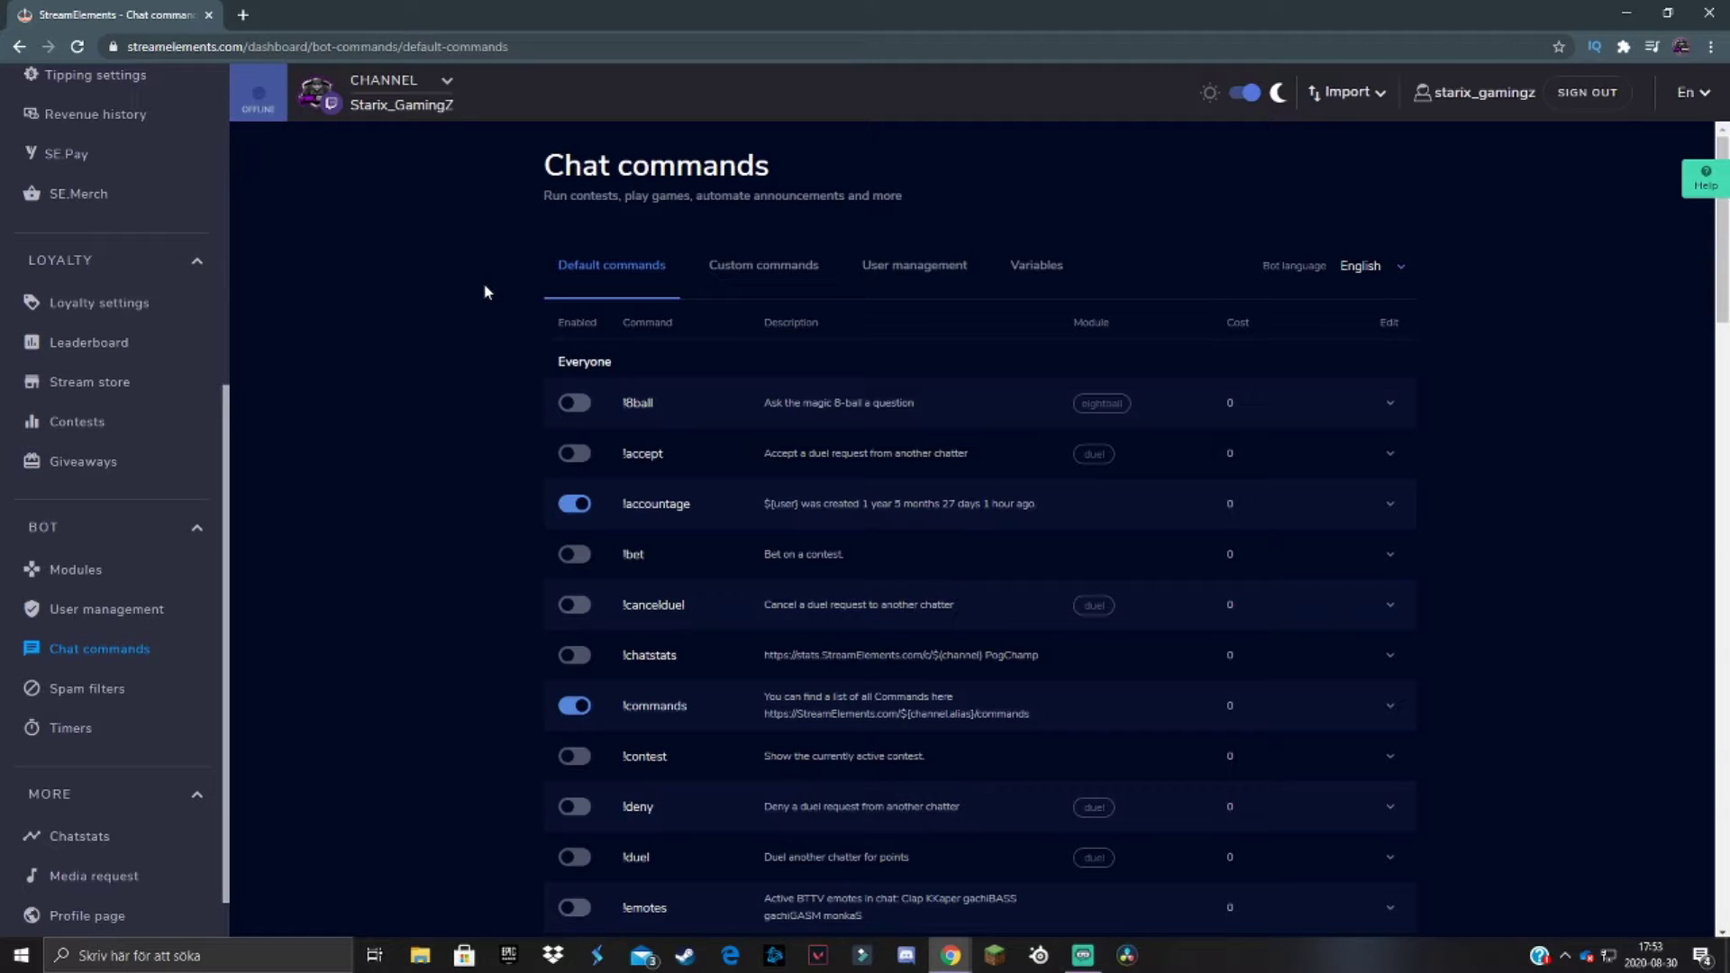
{"action": "scroll", "coordinate": [527, 411], "scroll_direction": "down", "scroll_amount": 4}
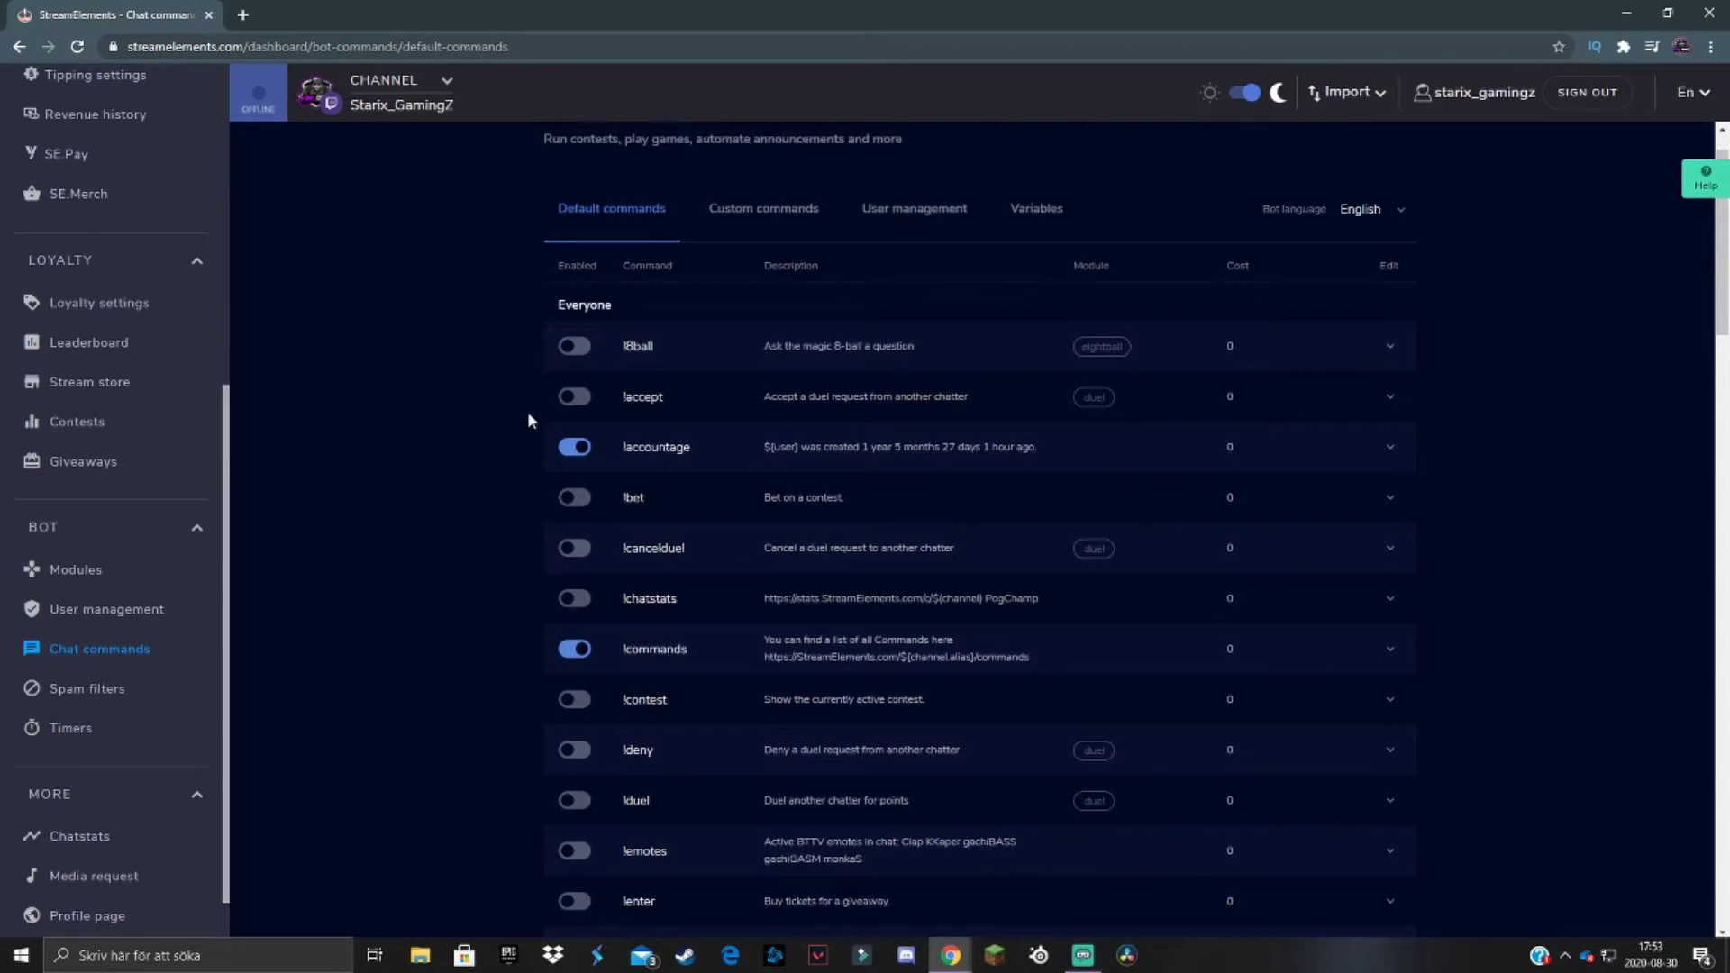
{"action": "scroll", "coordinate": [527, 411], "scroll_direction": "down", "scroll_amount": 3}
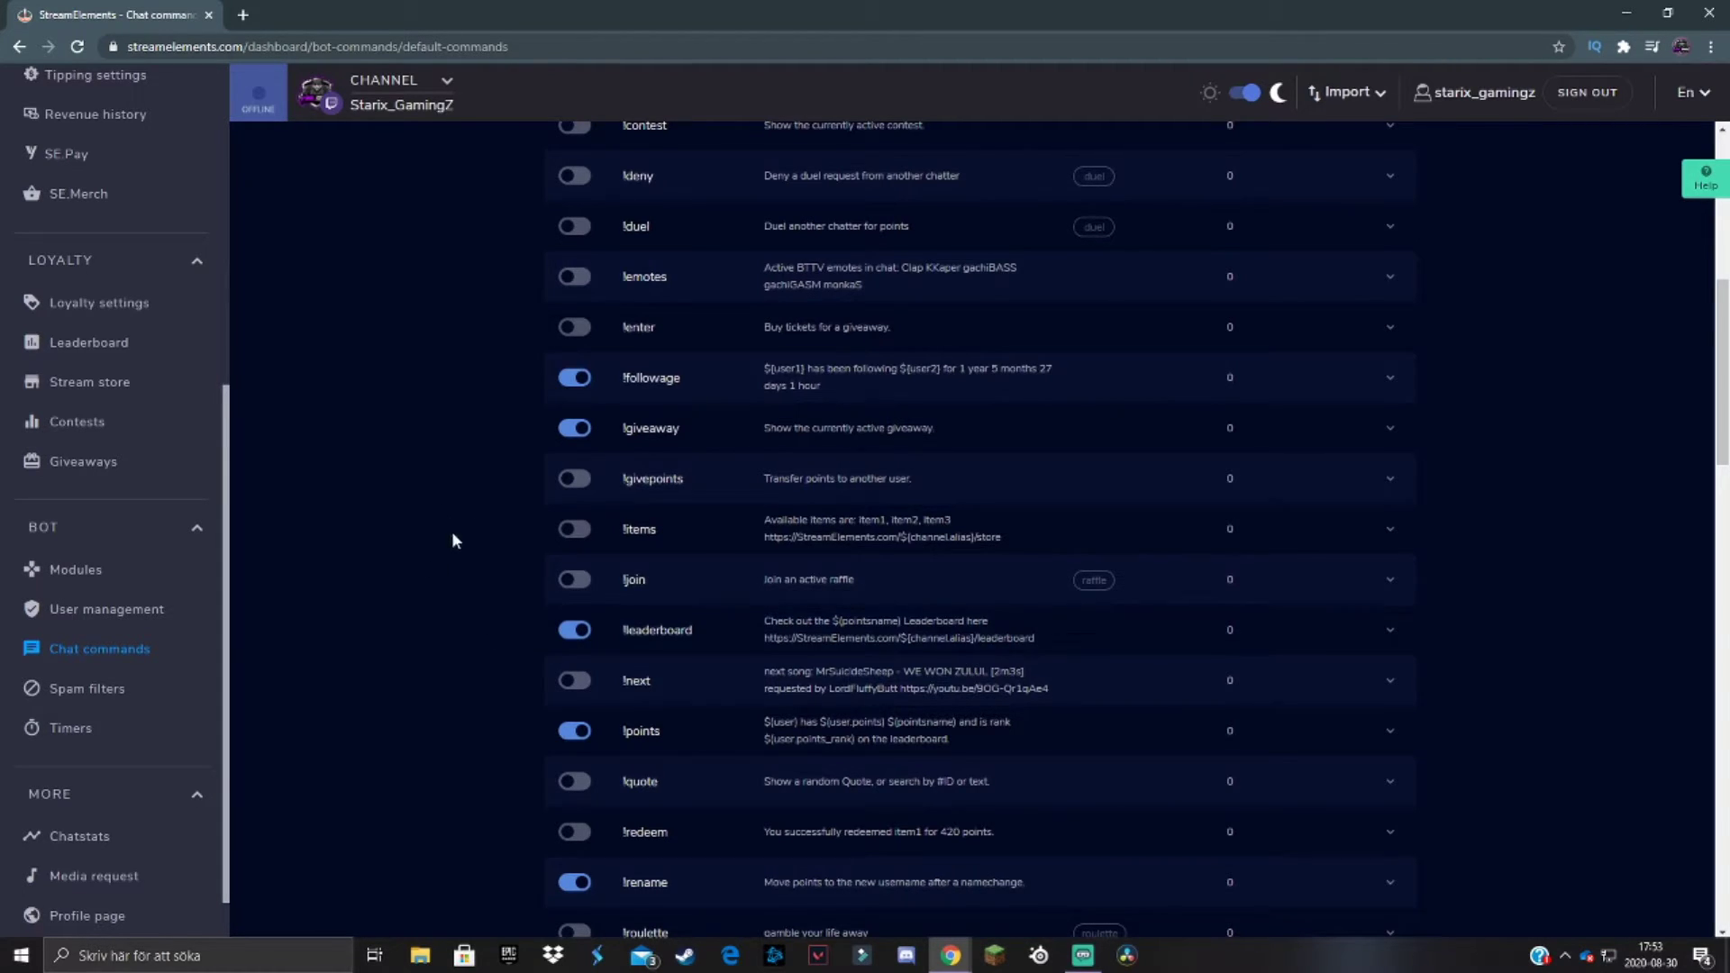
{"action": "scroll", "coordinate": [450, 577], "scroll_direction": "up", "scroll_amount": 2}
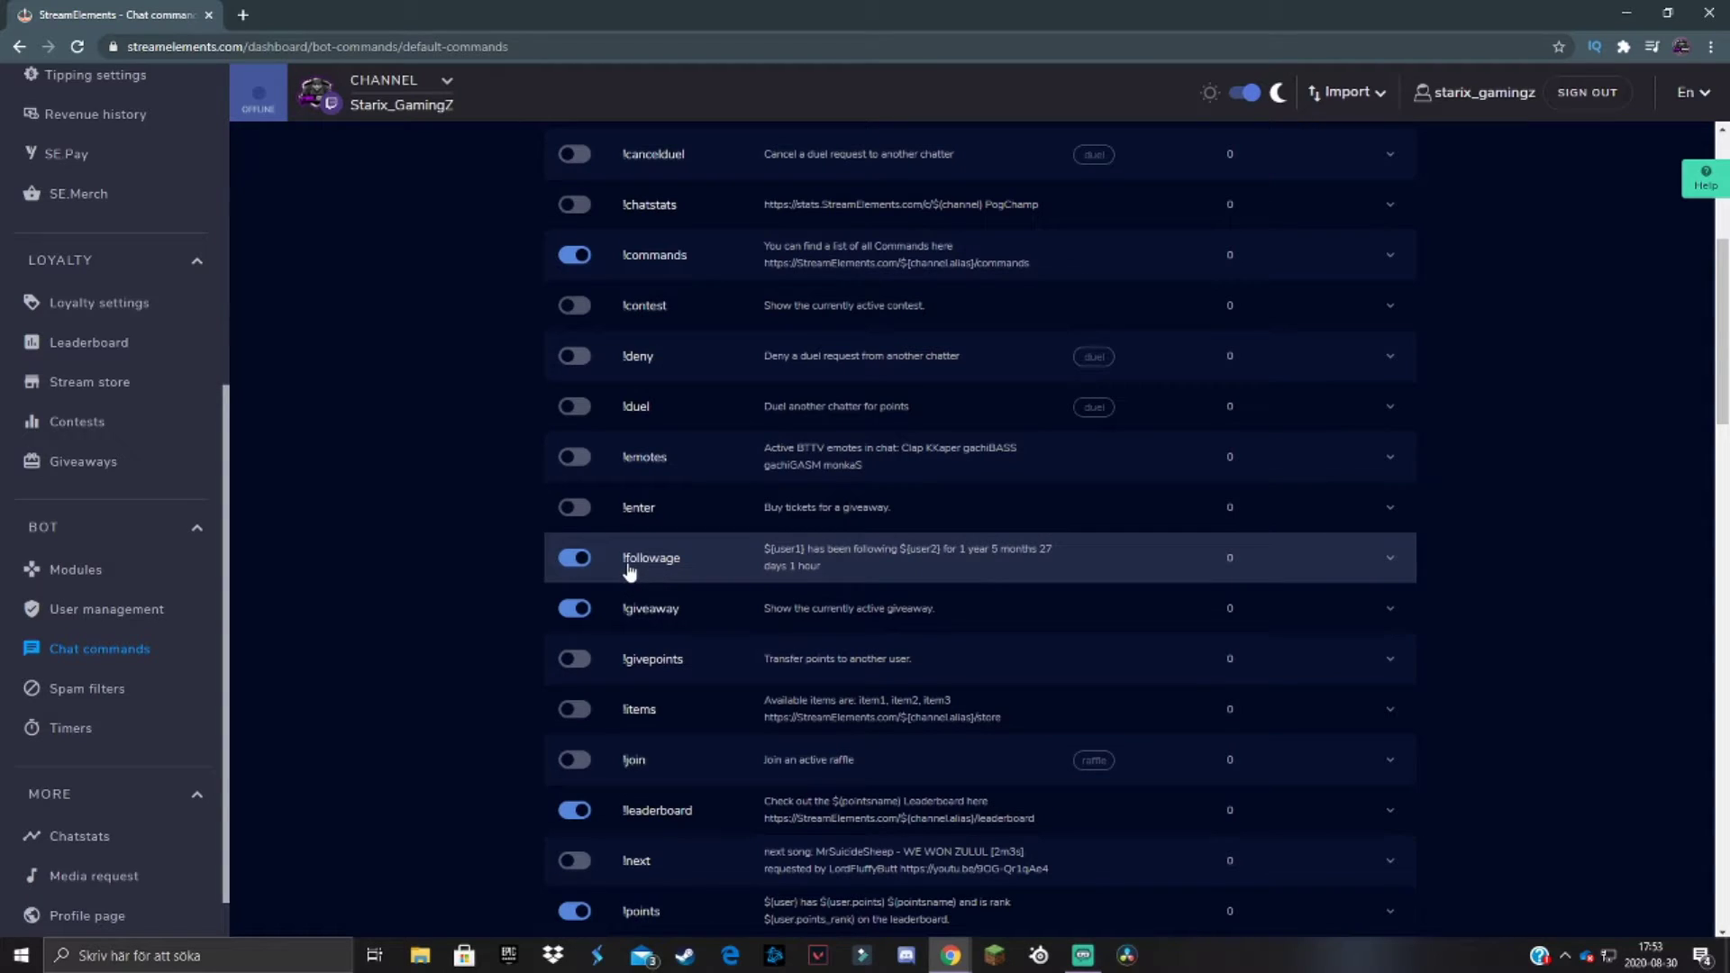
{"action": "scroll", "coordinate": [595, 586], "scroll_direction": "up", "scroll_amount": 3}
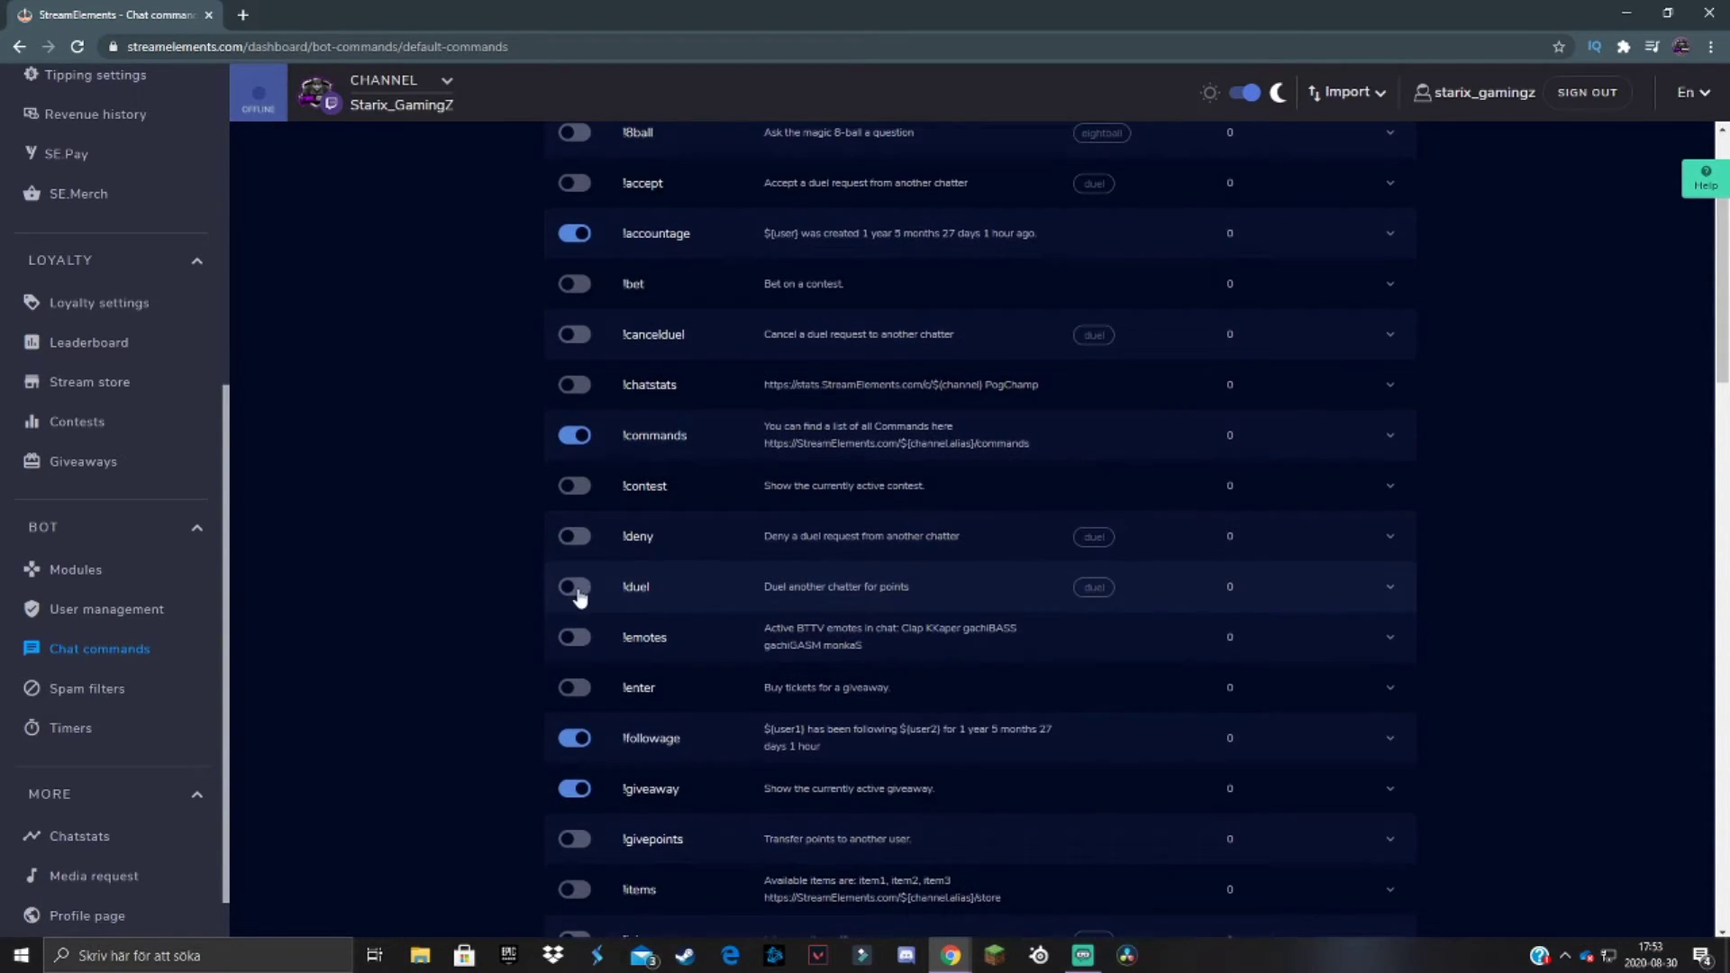
{"action": "scroll", "coordinate": [522, 496], "scroll_direction": "up", "scroll_amount": 1}
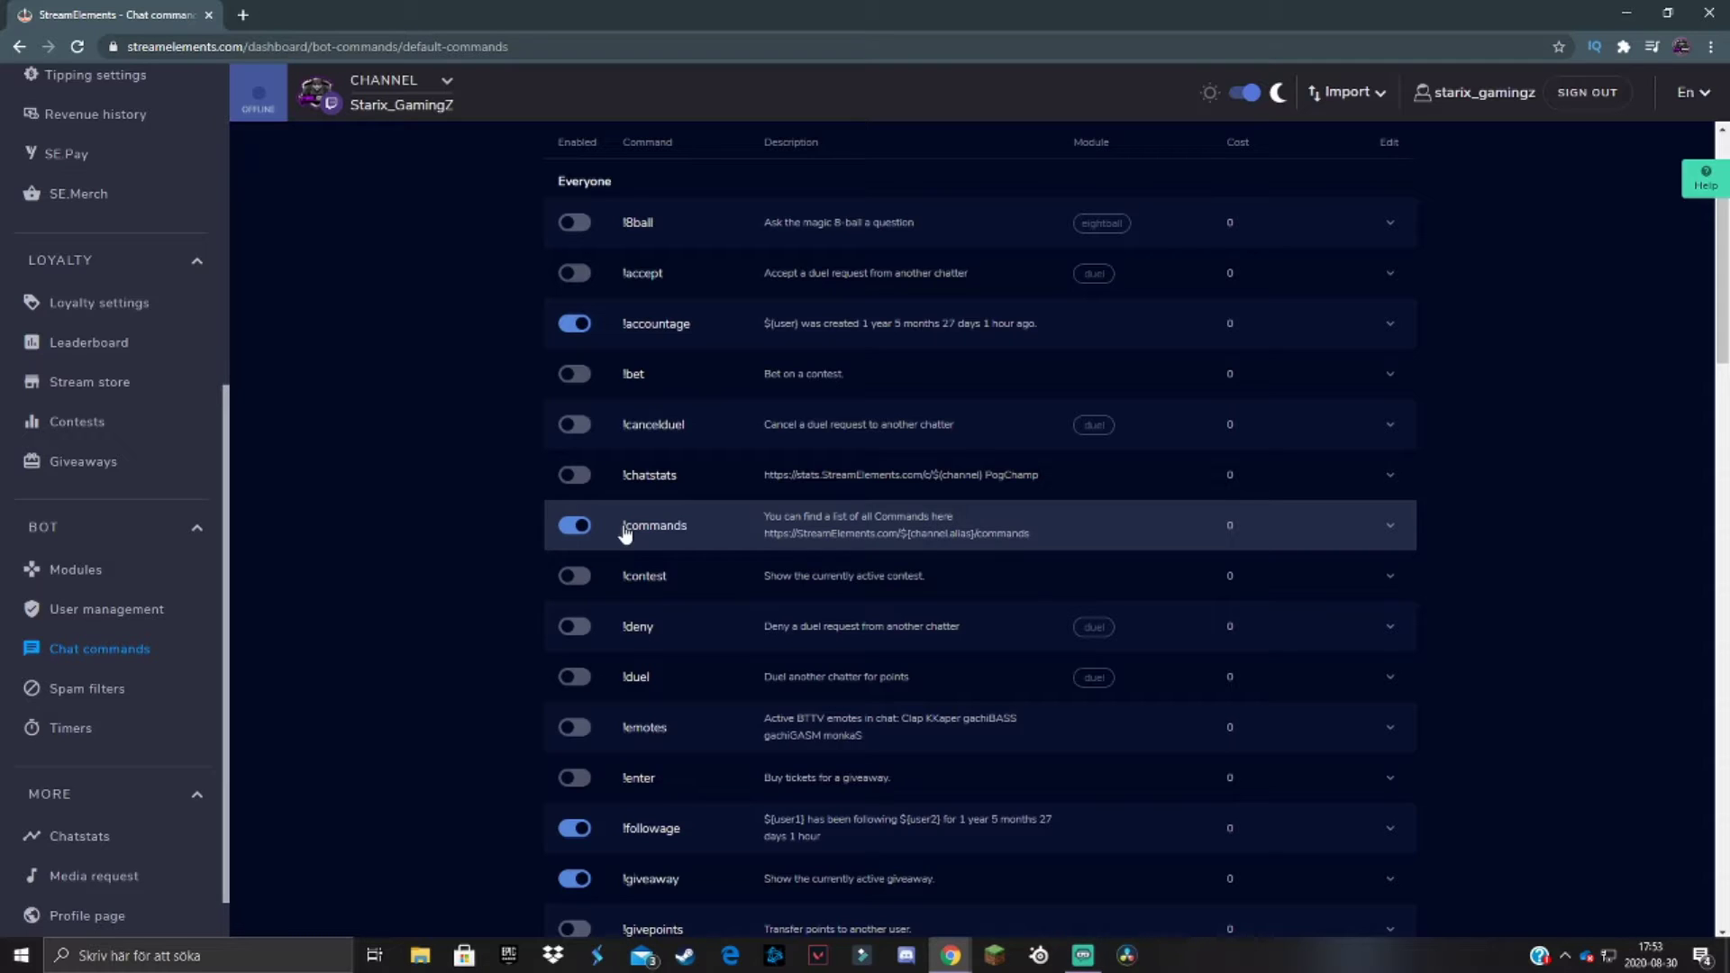
{"action": "scroll", "coordinate": [541, 486], "scroll_direction": "up", "scroll_amount": 2}
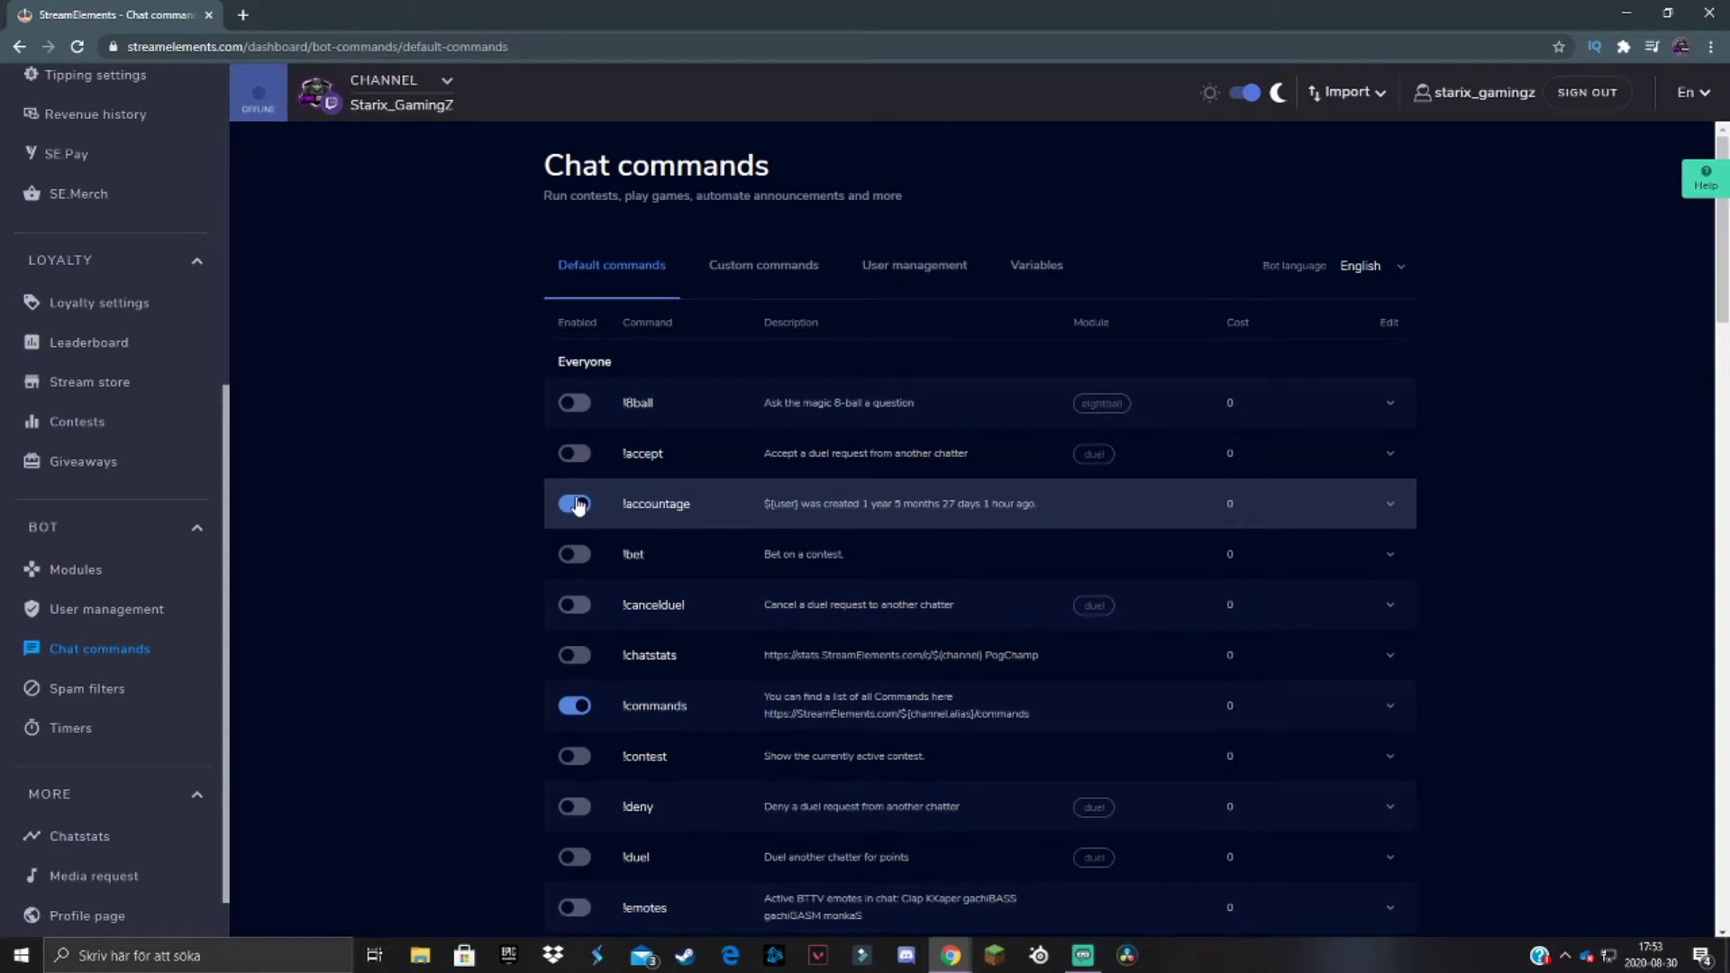
Step: In Custom commands, start a new command based on the 'game' template
{"action": "left_click", "coordinate": [767, 269]}
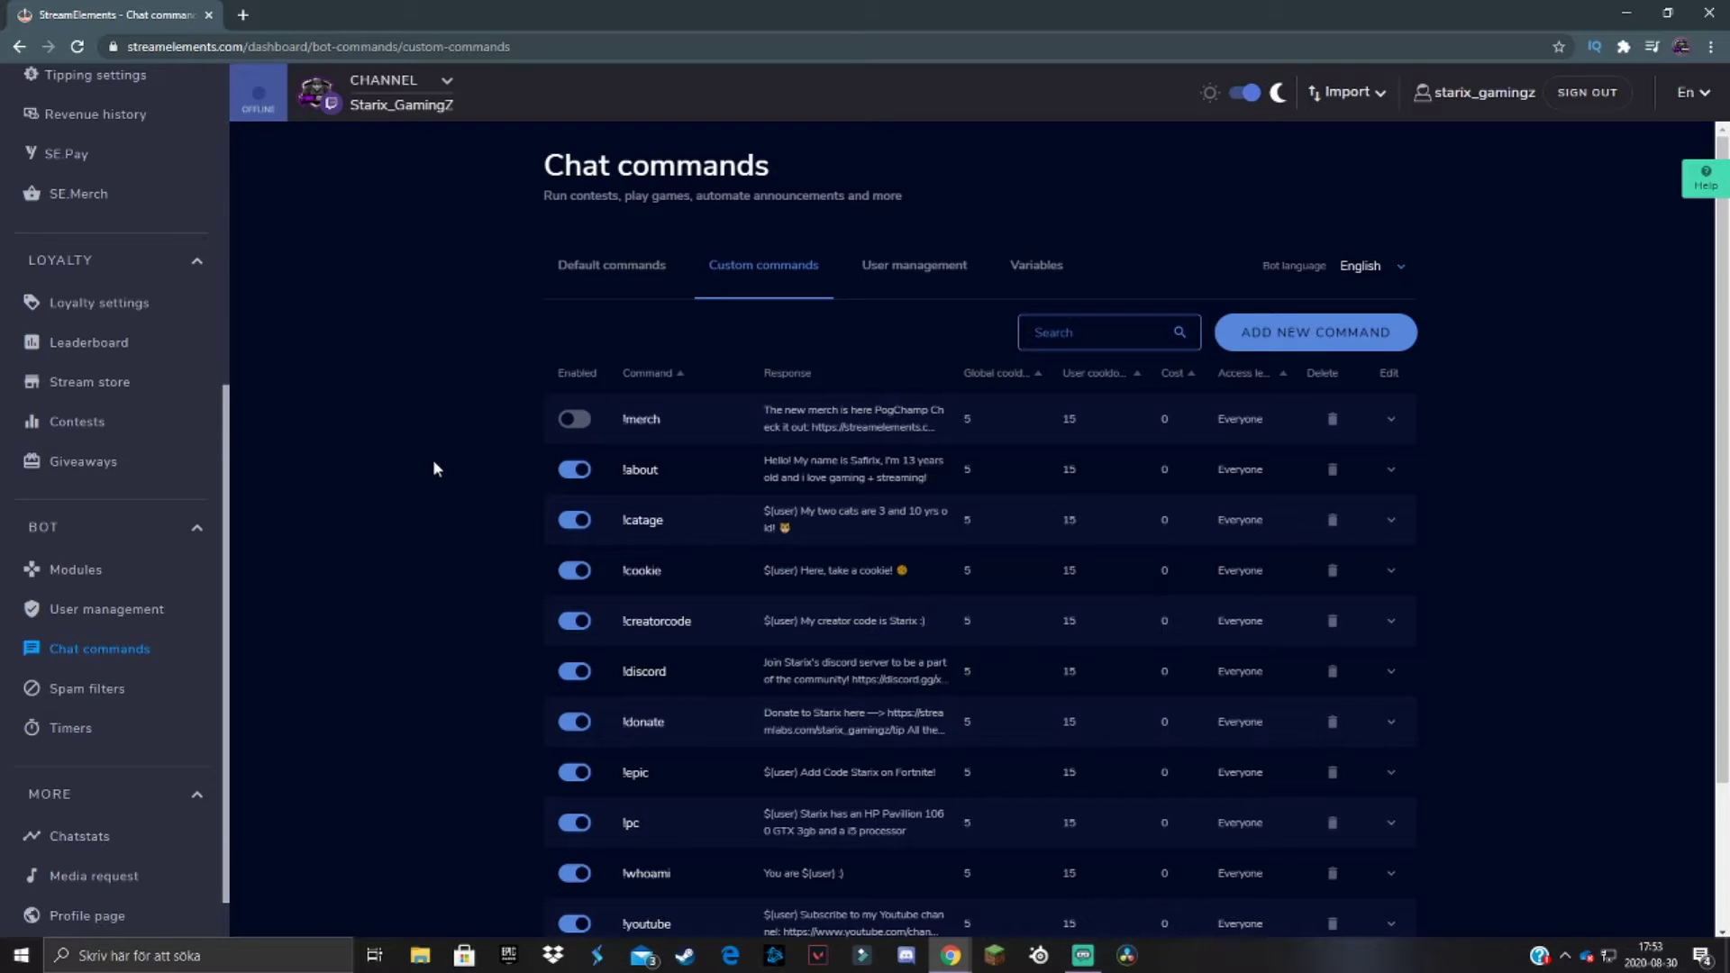
{"action": "left_click", "coordinate": [1366, 341]}
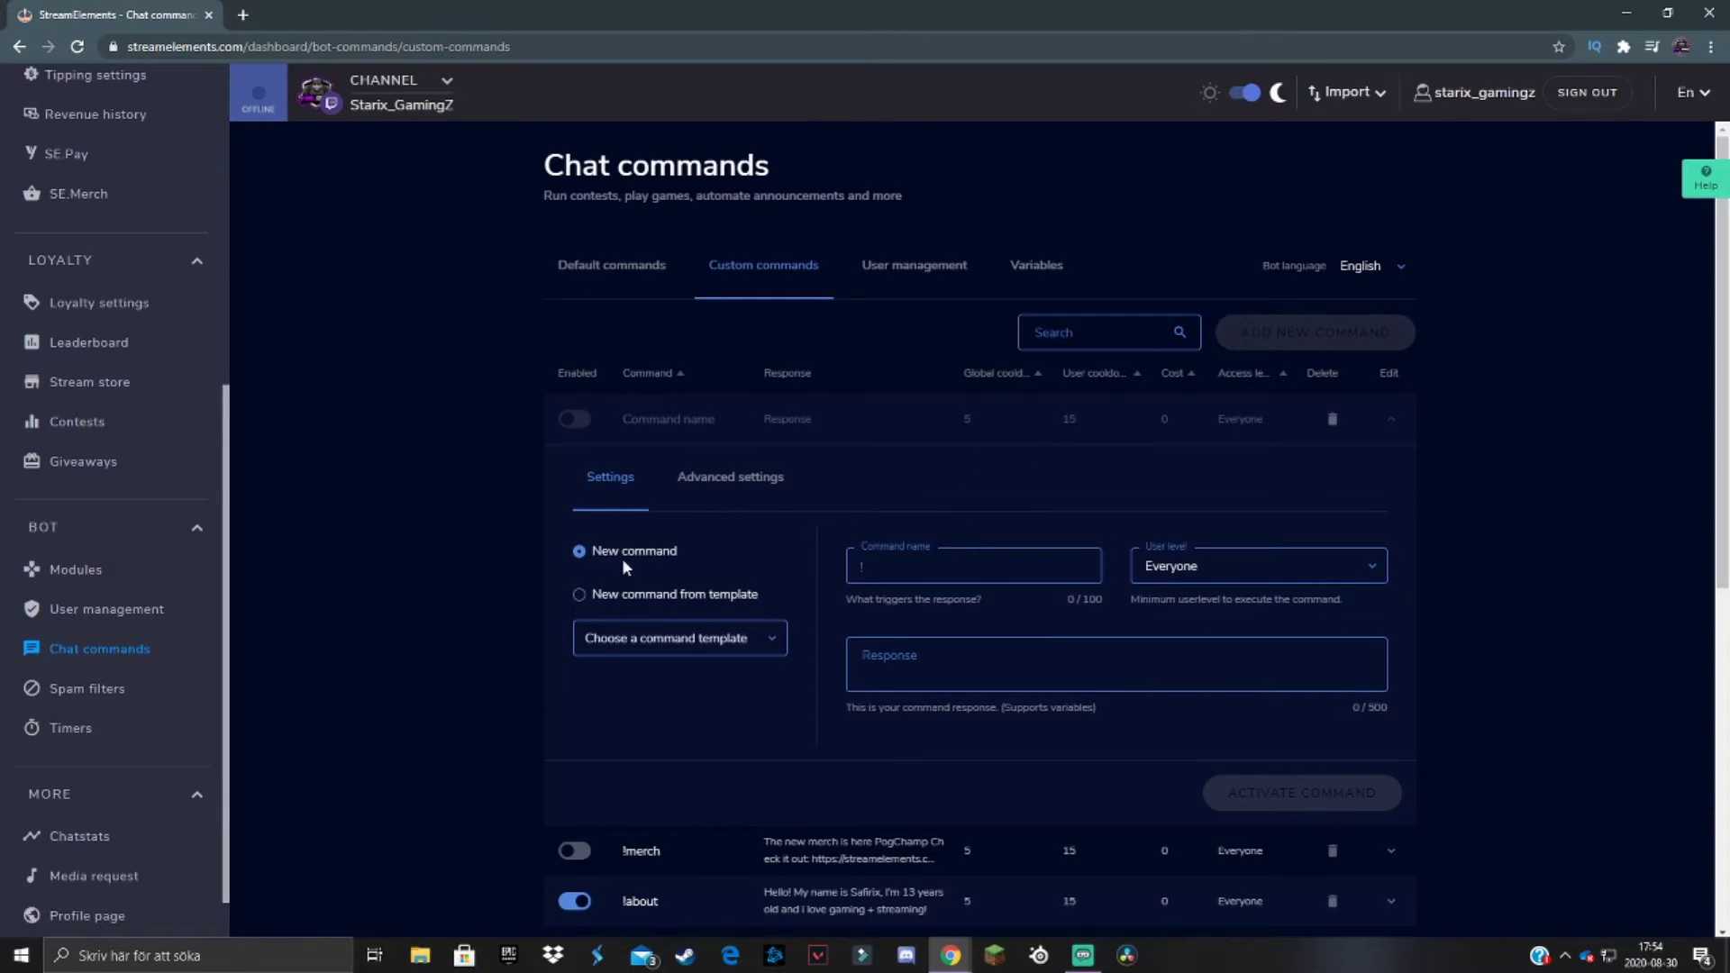
{"action": "left_click", "coordinate": [603, 598]}
{"action": "left_click", "coordinate": [699, 639]}
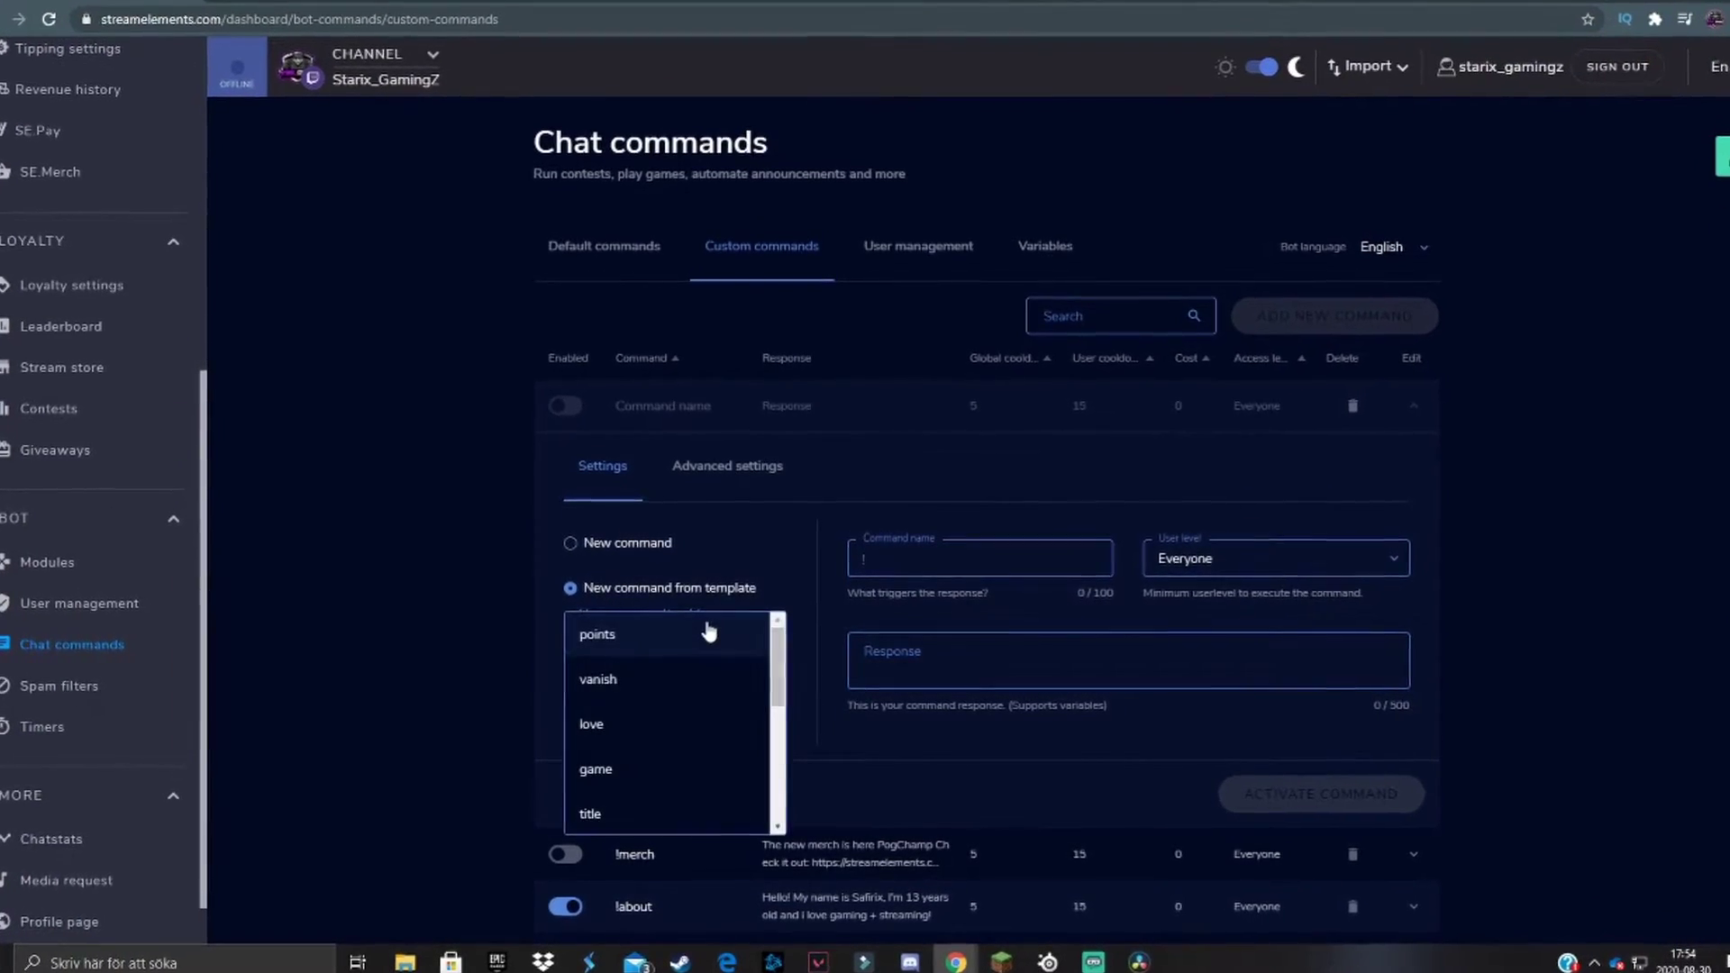
{"action": "scroll", "coordinate": [656, 693], "scroll_direction": "down", "scroll_amount": 1}
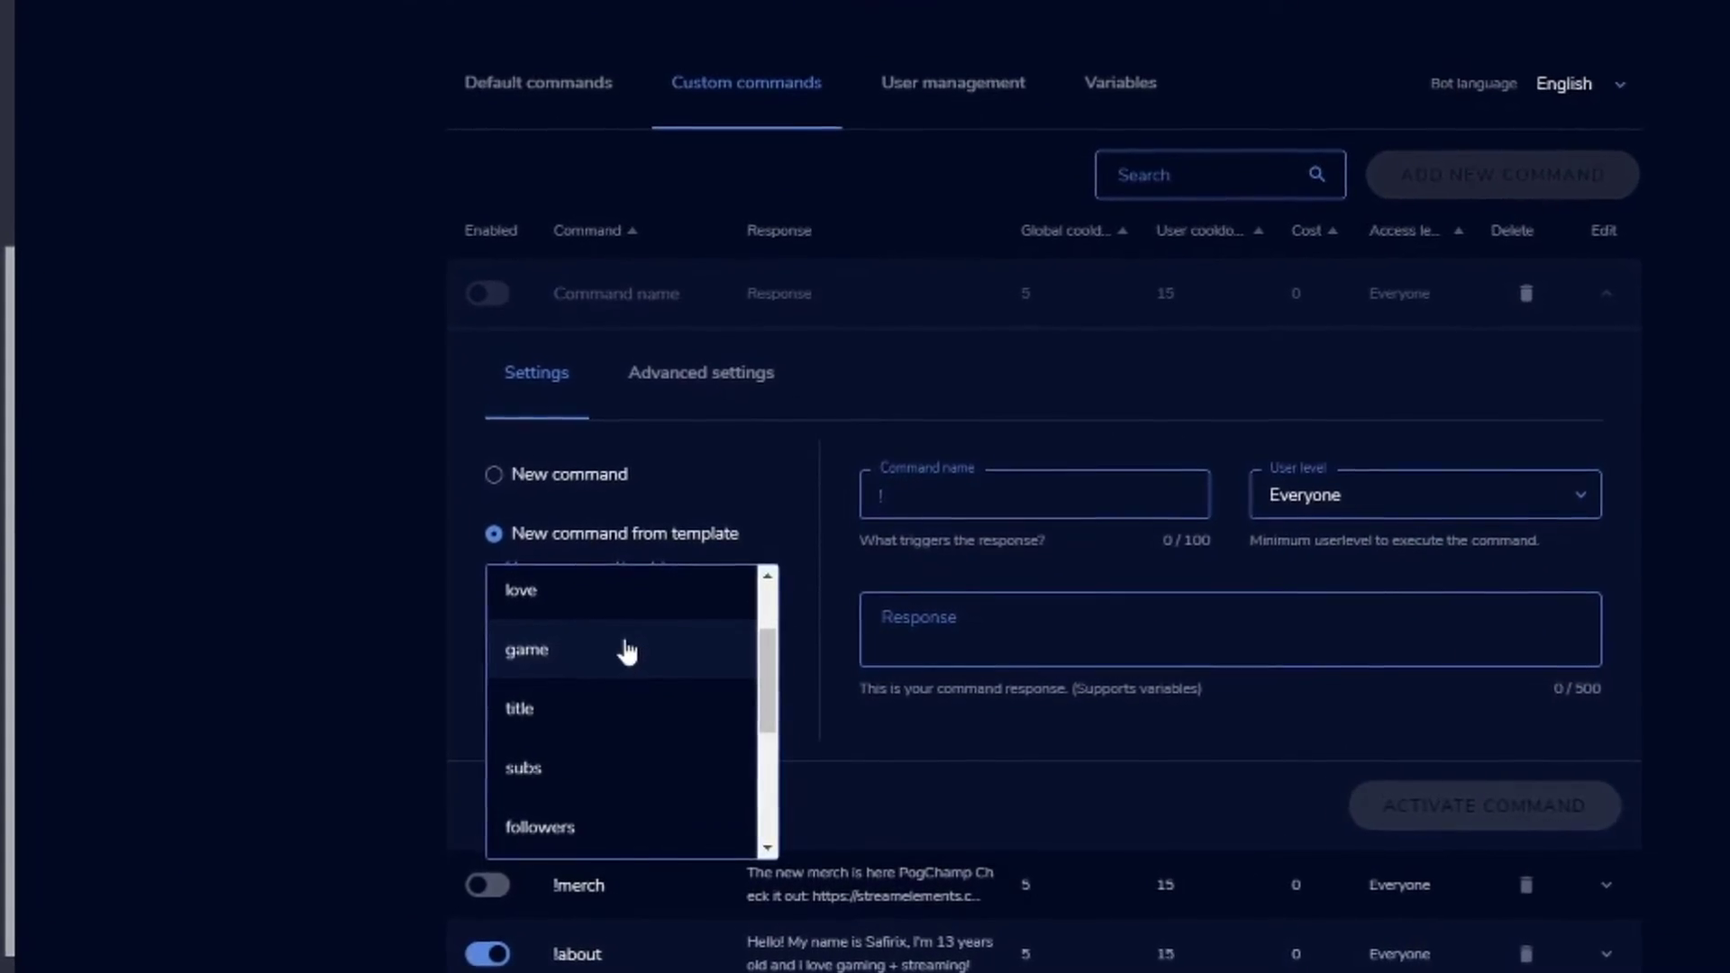
{"action": "left_click", "coordinate": [636, 656]}
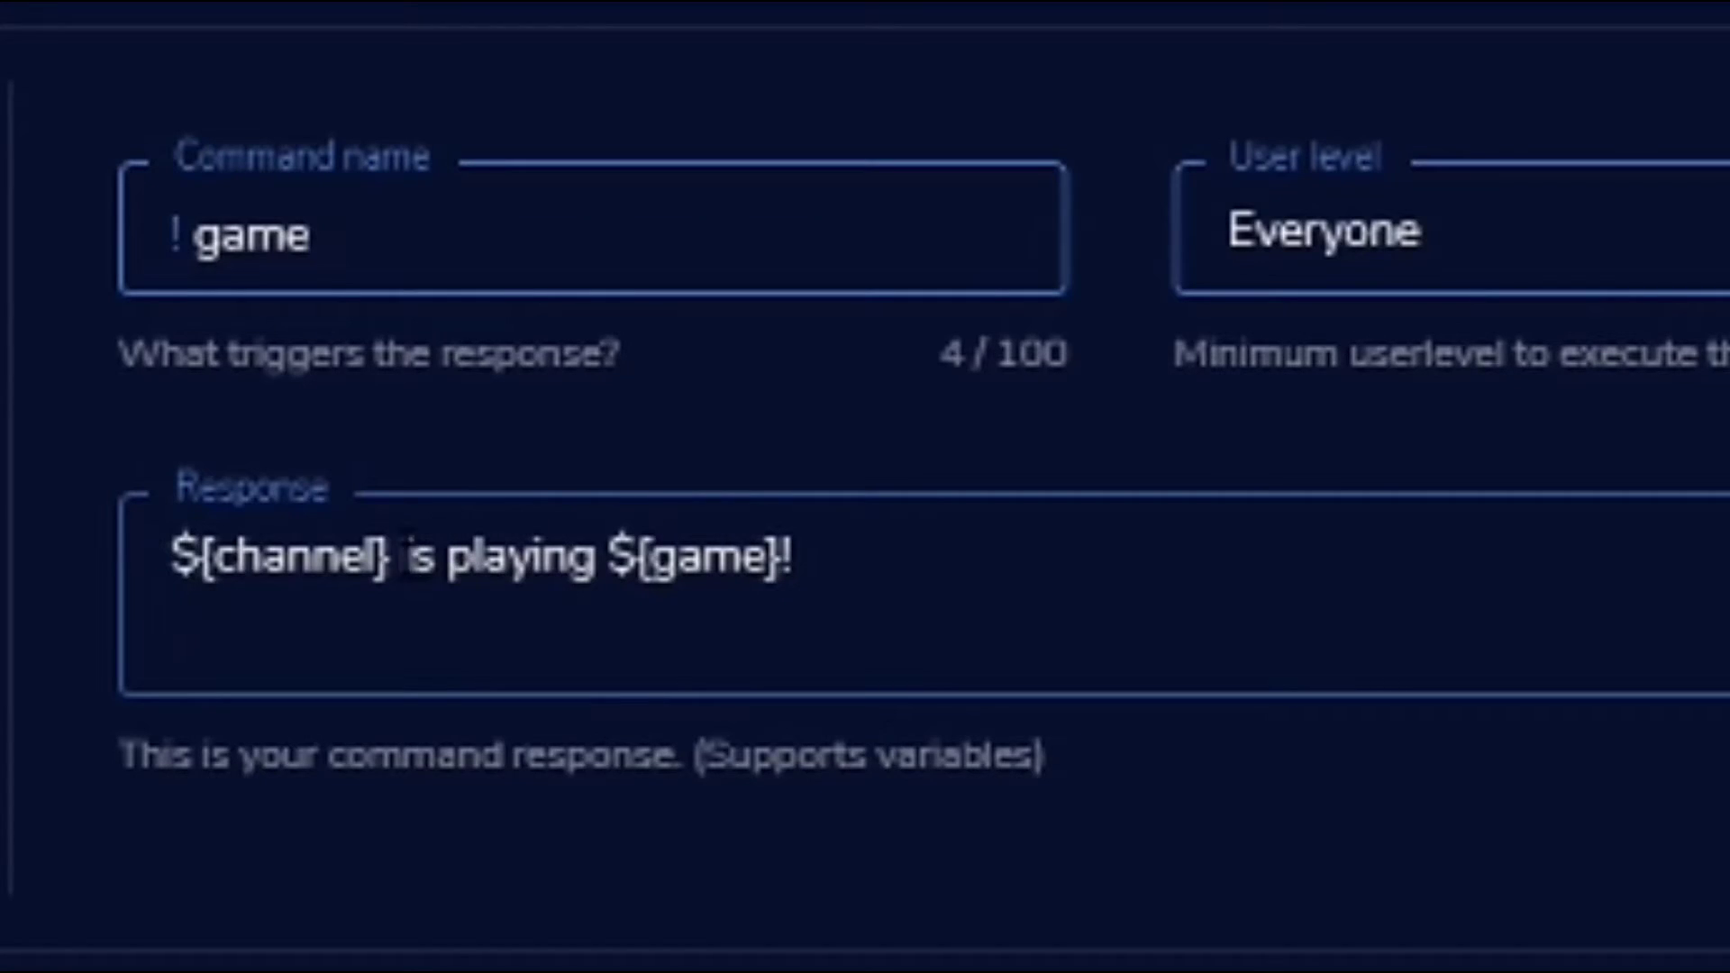
Step: Inspect the ${channel} and ${game} variables, then switch to creating the command from scratch
{"action": "left_click", "coordinate": [917, 654]}
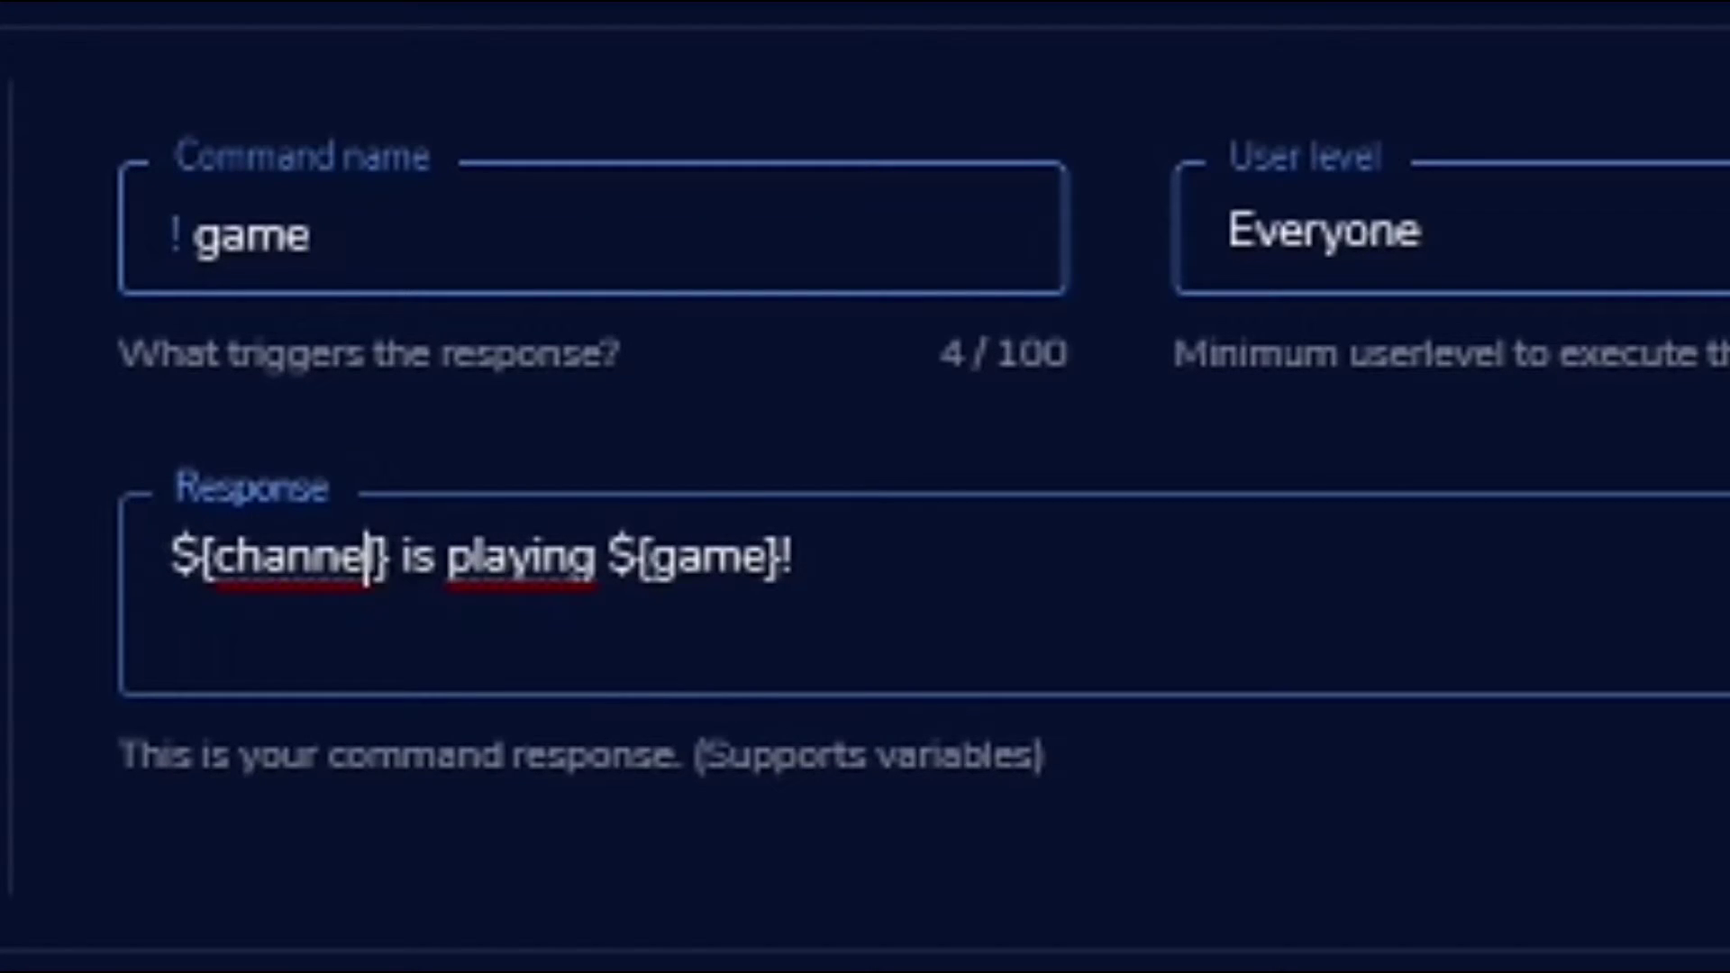
{"action": "left_click_drag", "start_coordinate": [387, 557], "coordinate": [109, 580]}
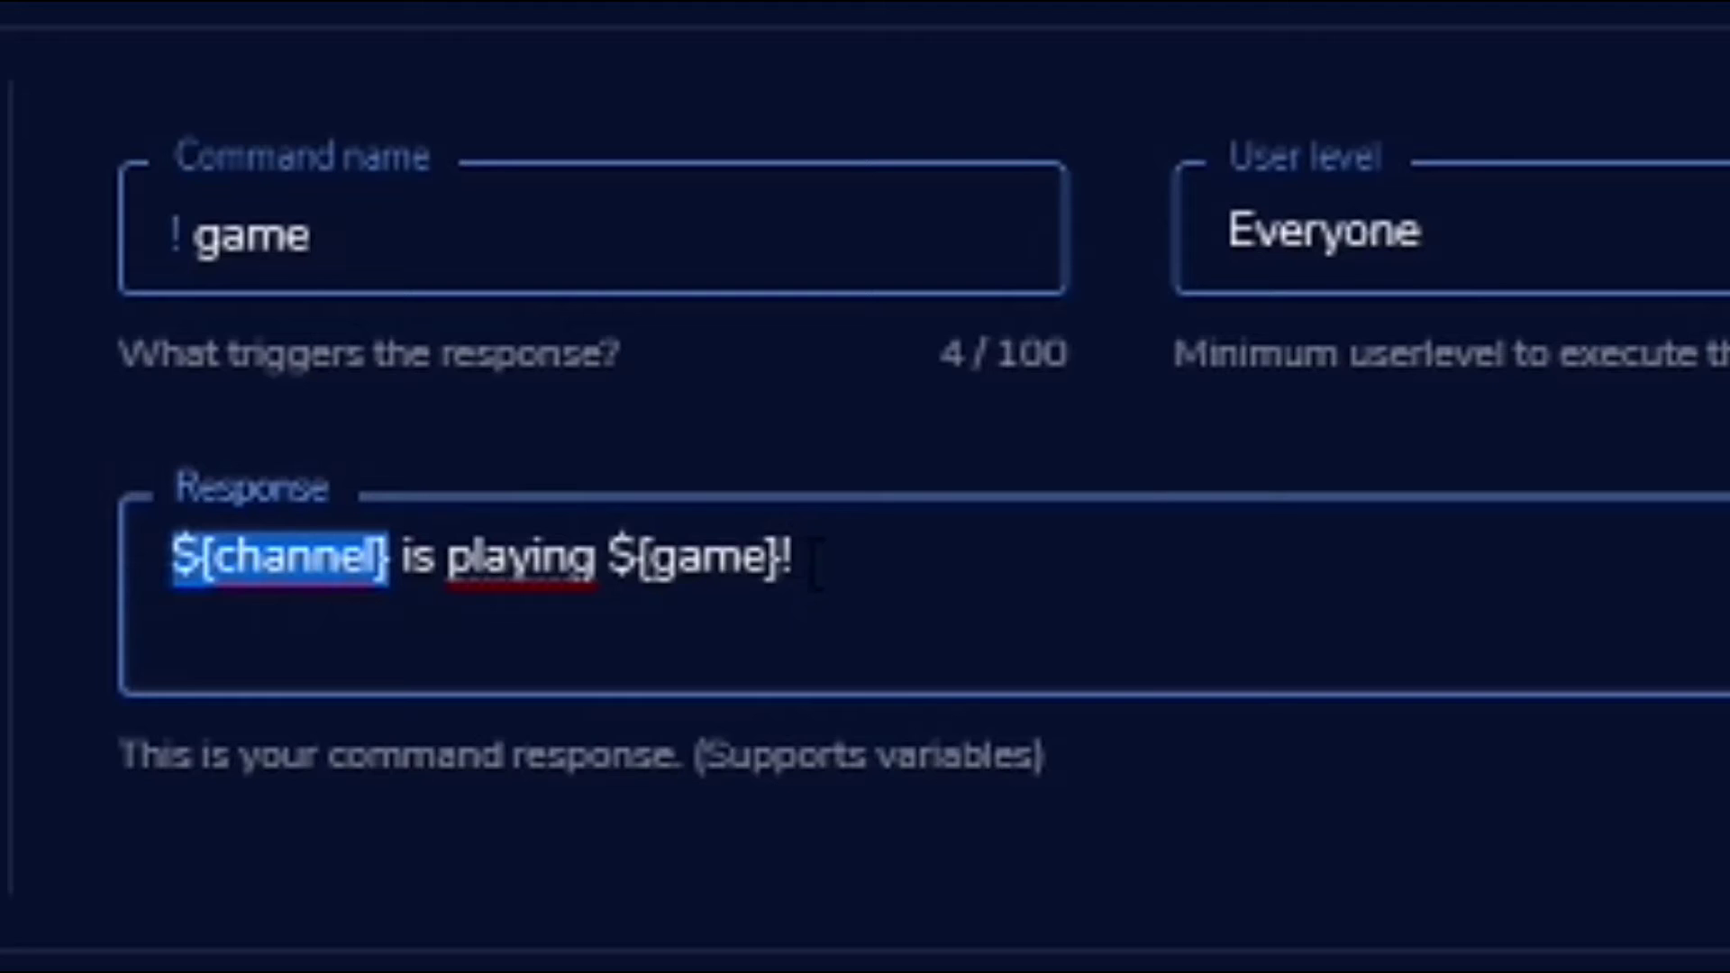
{"action": "left_click", "coordinate": [771, 561]}
{"action": "left_click_drag", "start_coordinate": [771, 561], "coordinate": [606, 560]}
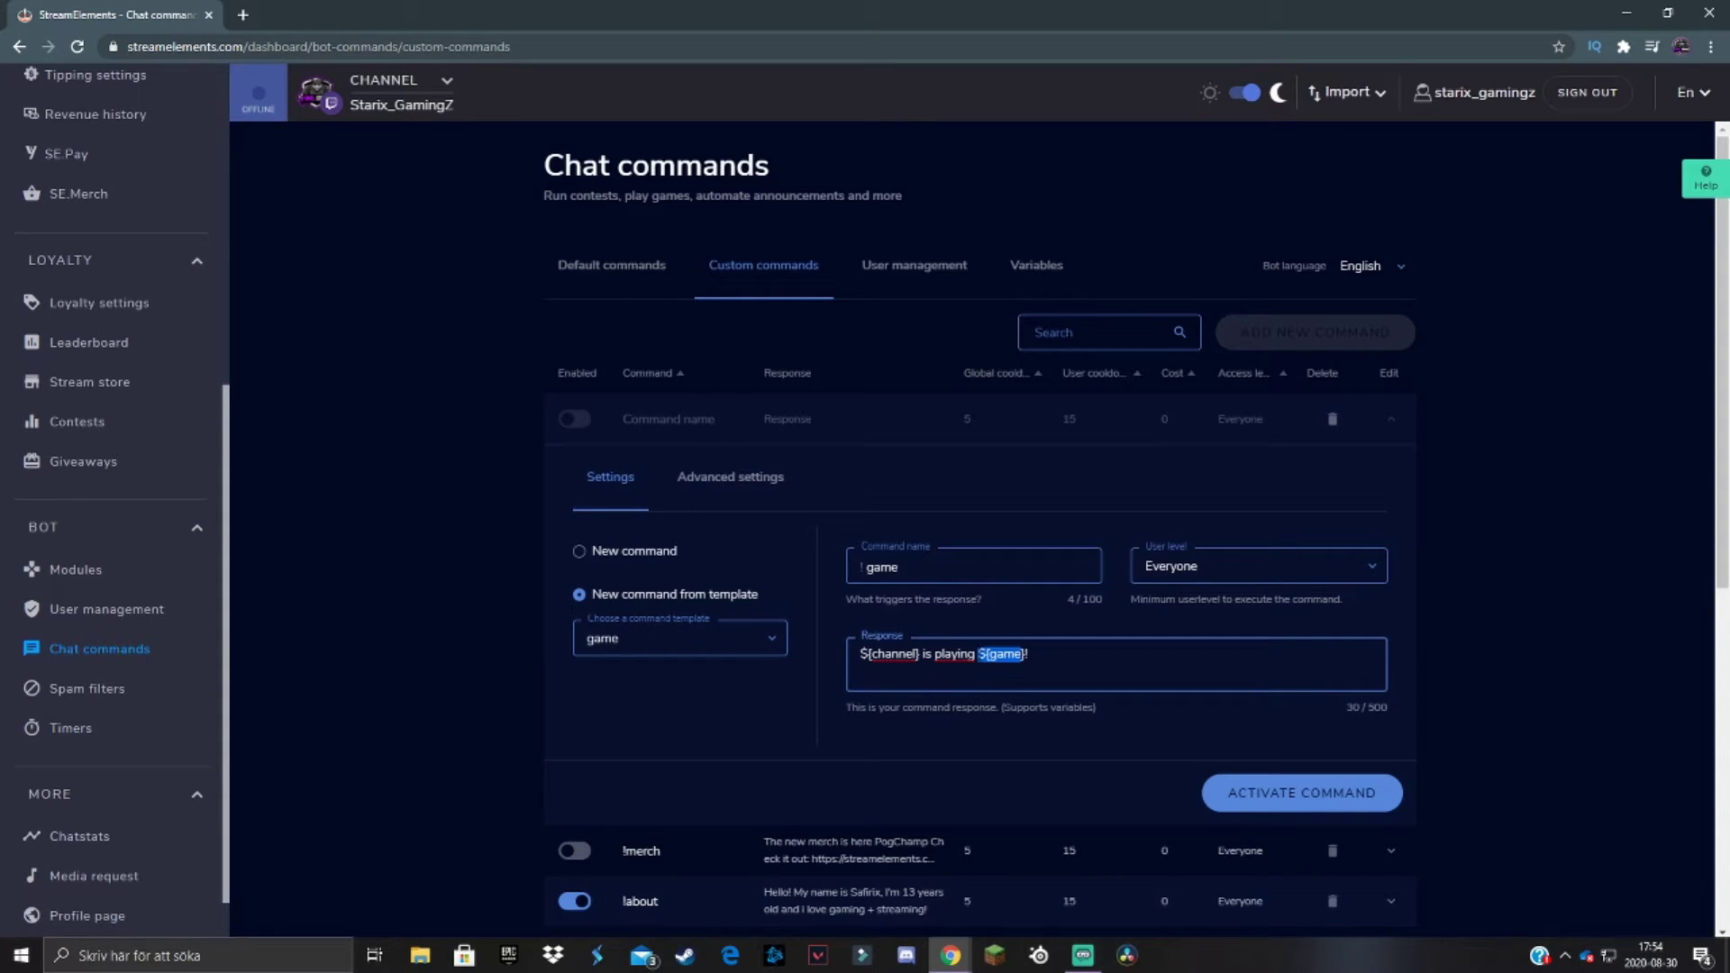
{"action": "left_click", "coordinate": [579, 551]}
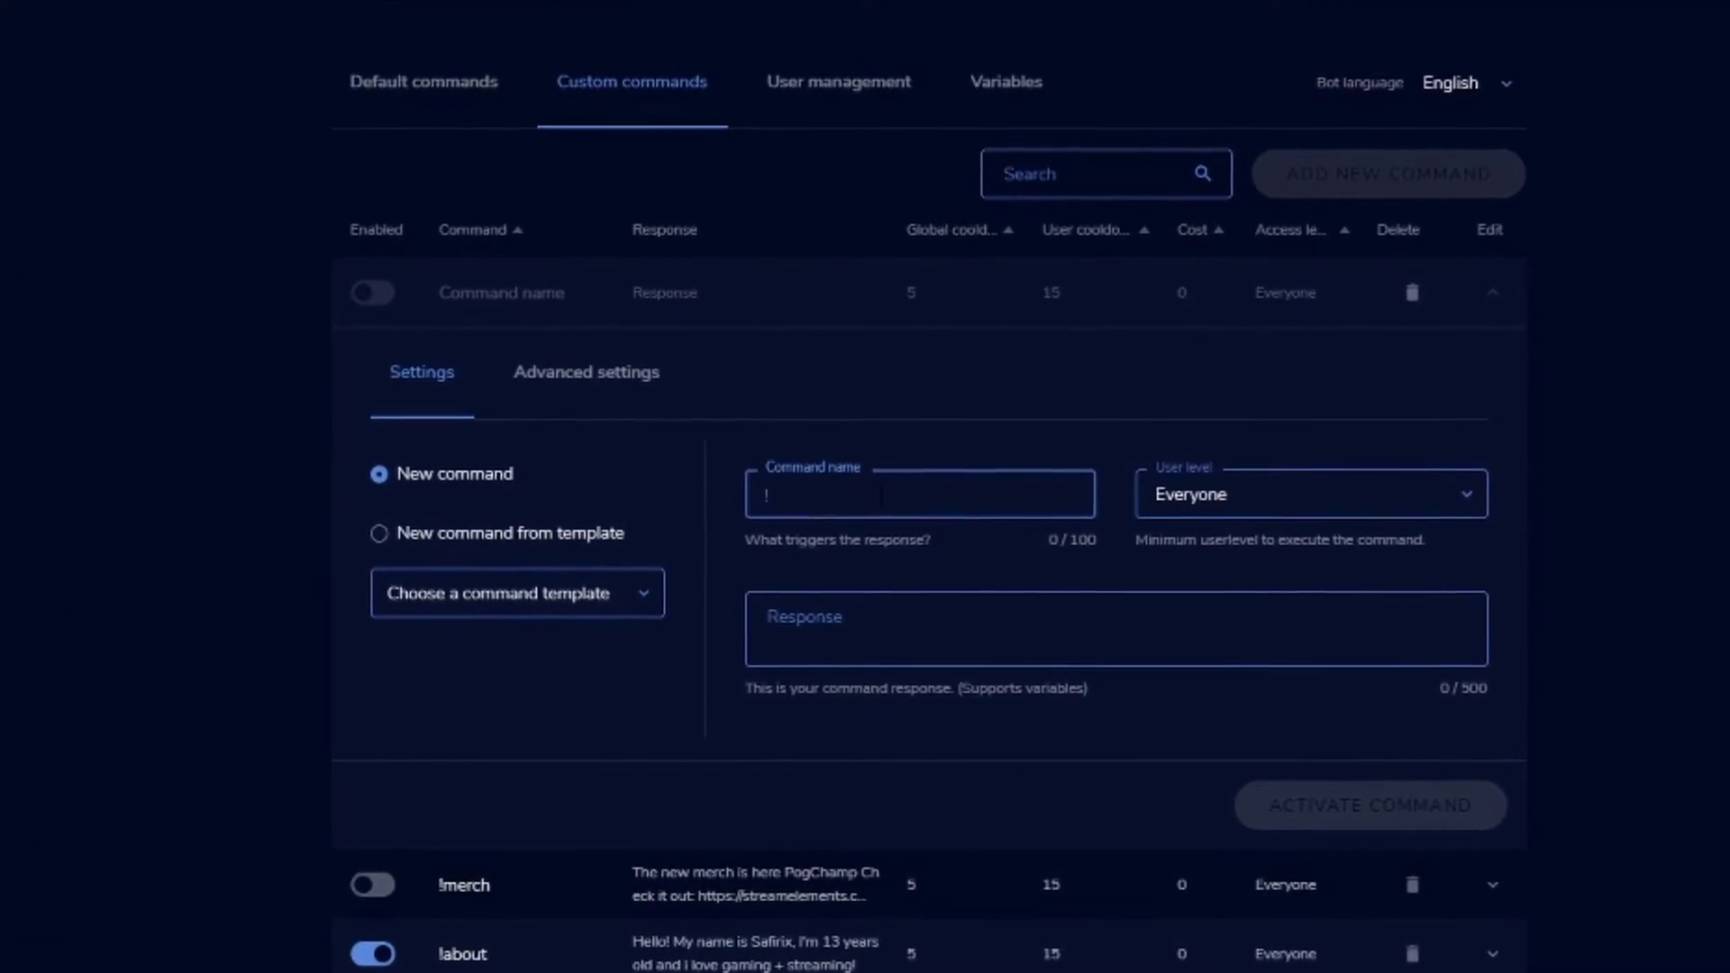
Step: Name the command hello and keep its user level at Everyone
{"action": "type", "text": "hello"}
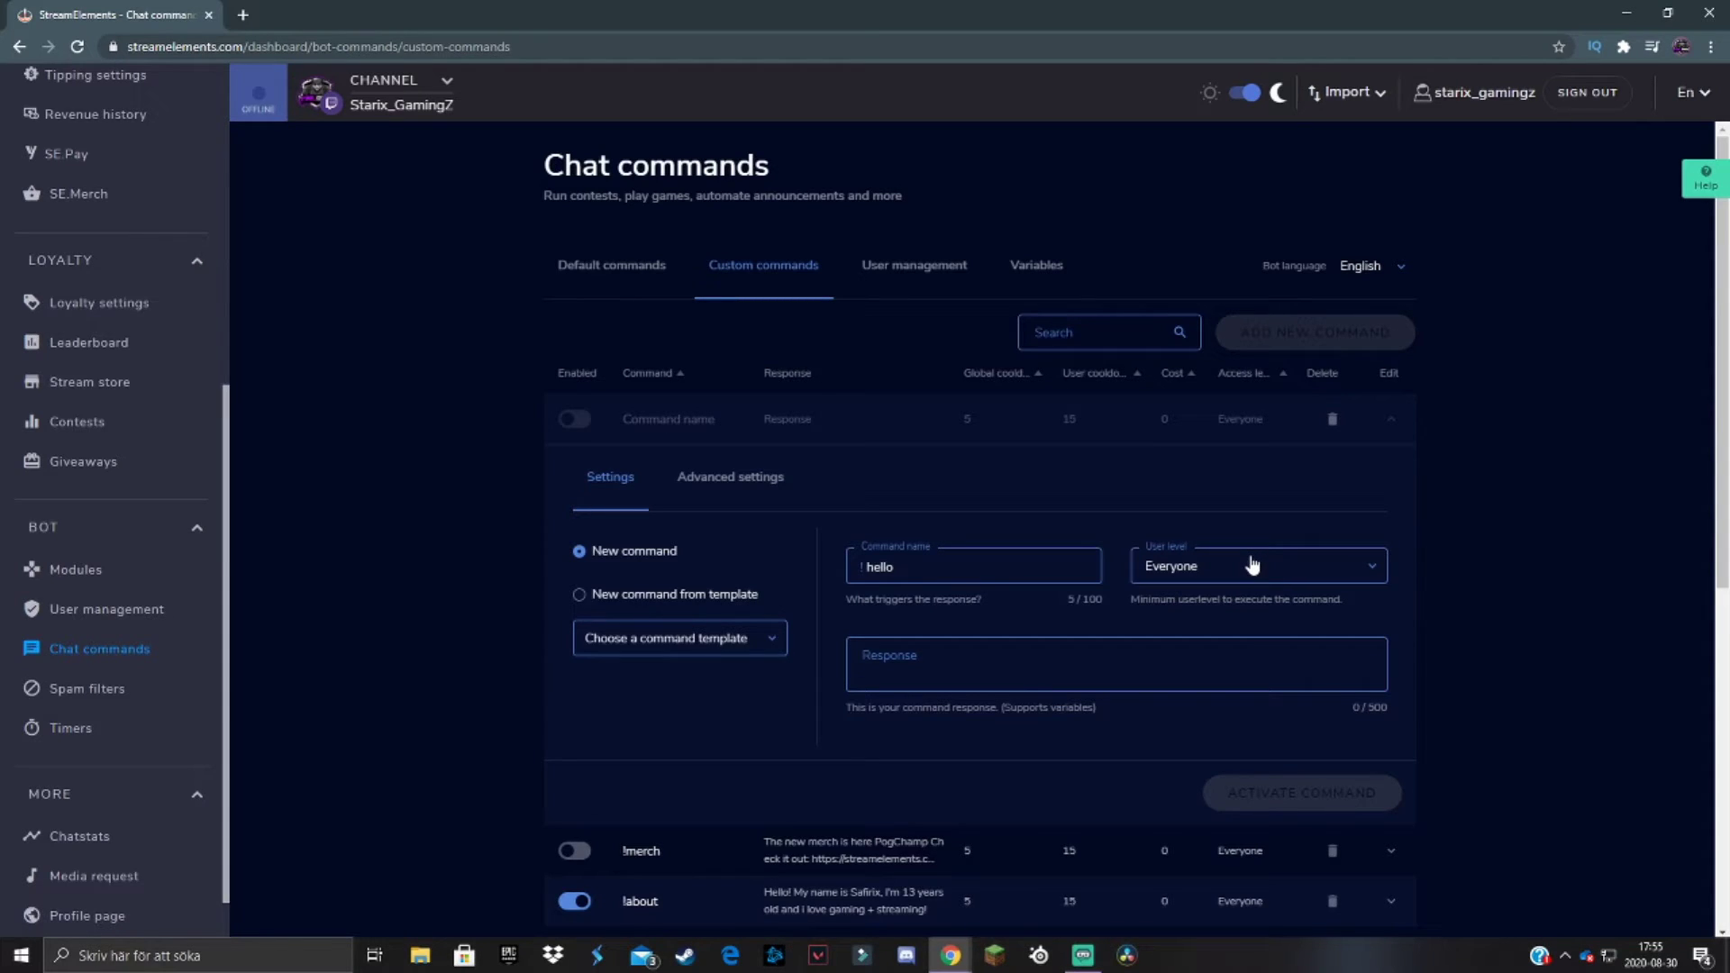
{"action": "left_click", "coordinate": [1254, 565]}
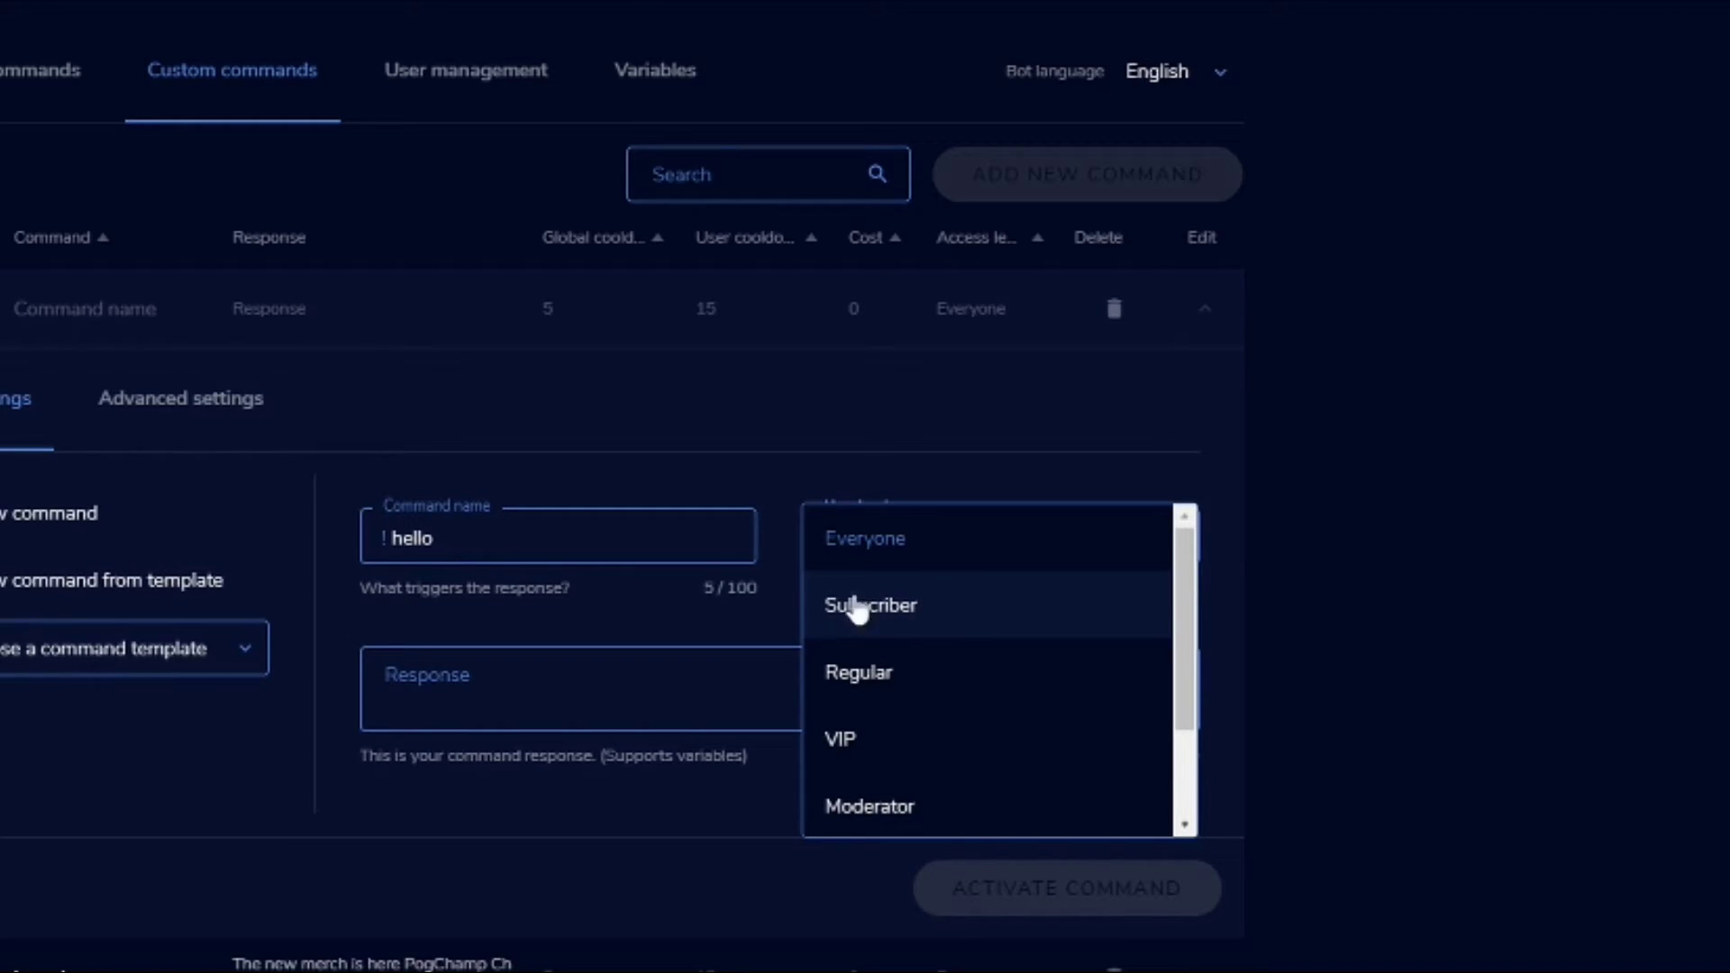
{"action": "left_click", "coordinate": [935, 549]}
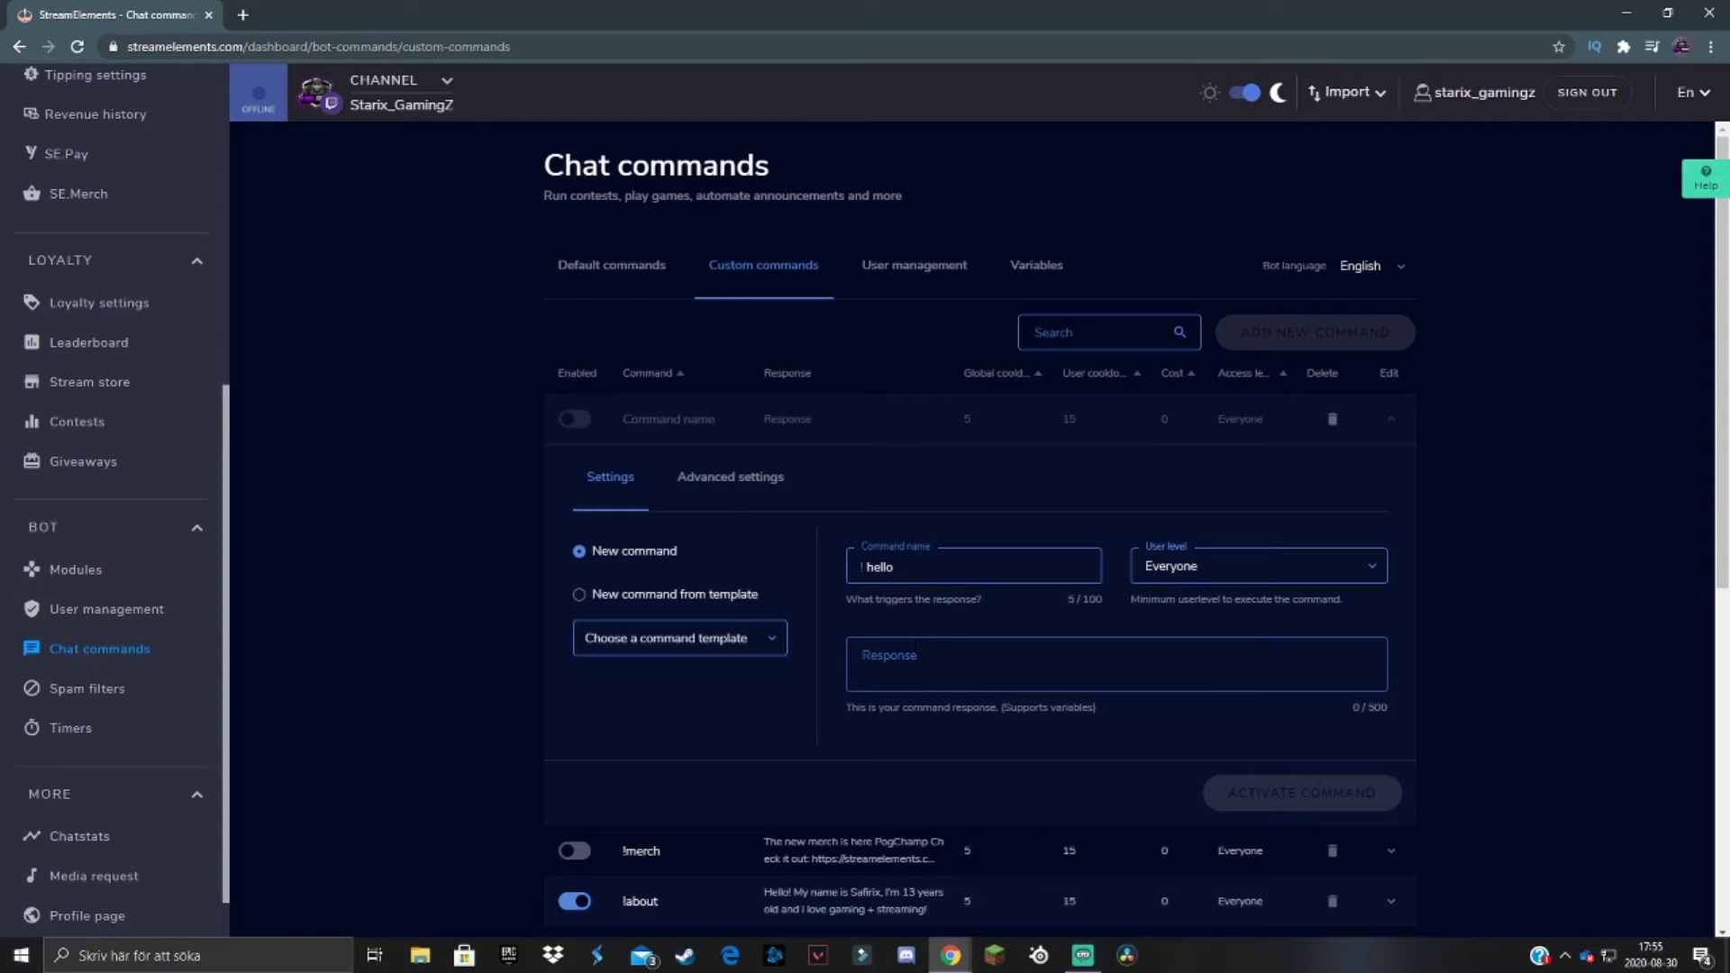
{"action": "left_click", "coordinate": [916, 647]}
Step: Enter the response 'Hello :)' and review the command's Advanced settings
{"action": "type", "text": "Hello"}
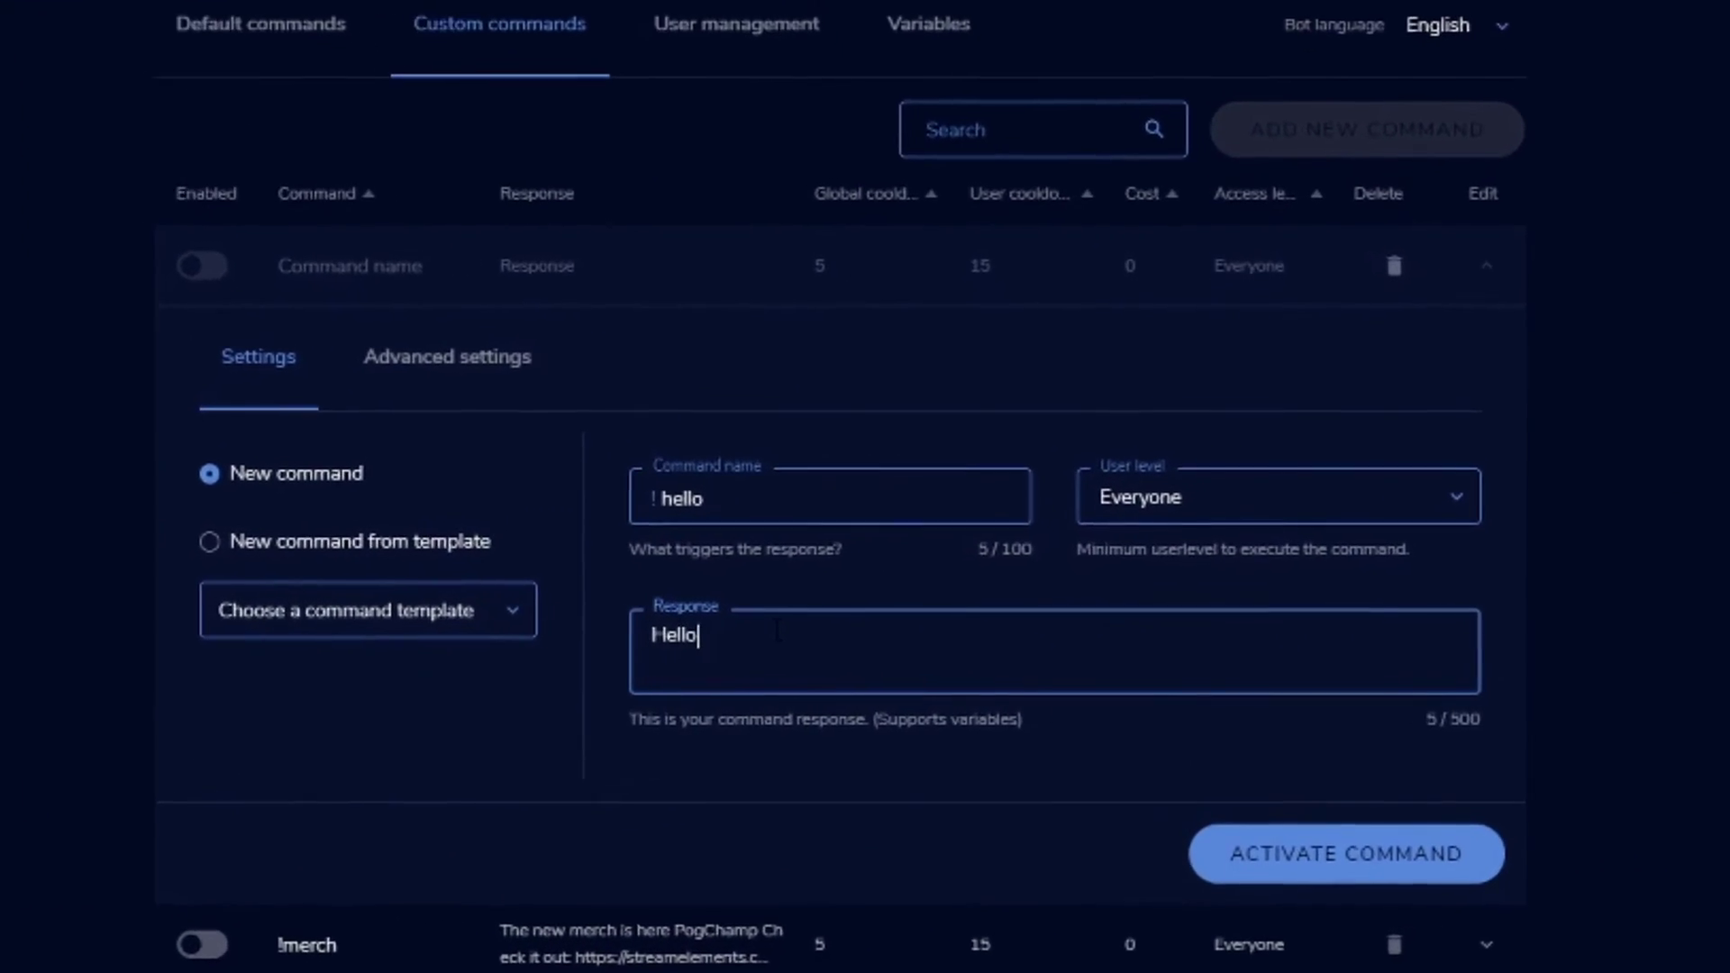
{"action": "type", "text": " :)"}
{"action": "left_click", "coordinate": [448, 357]}
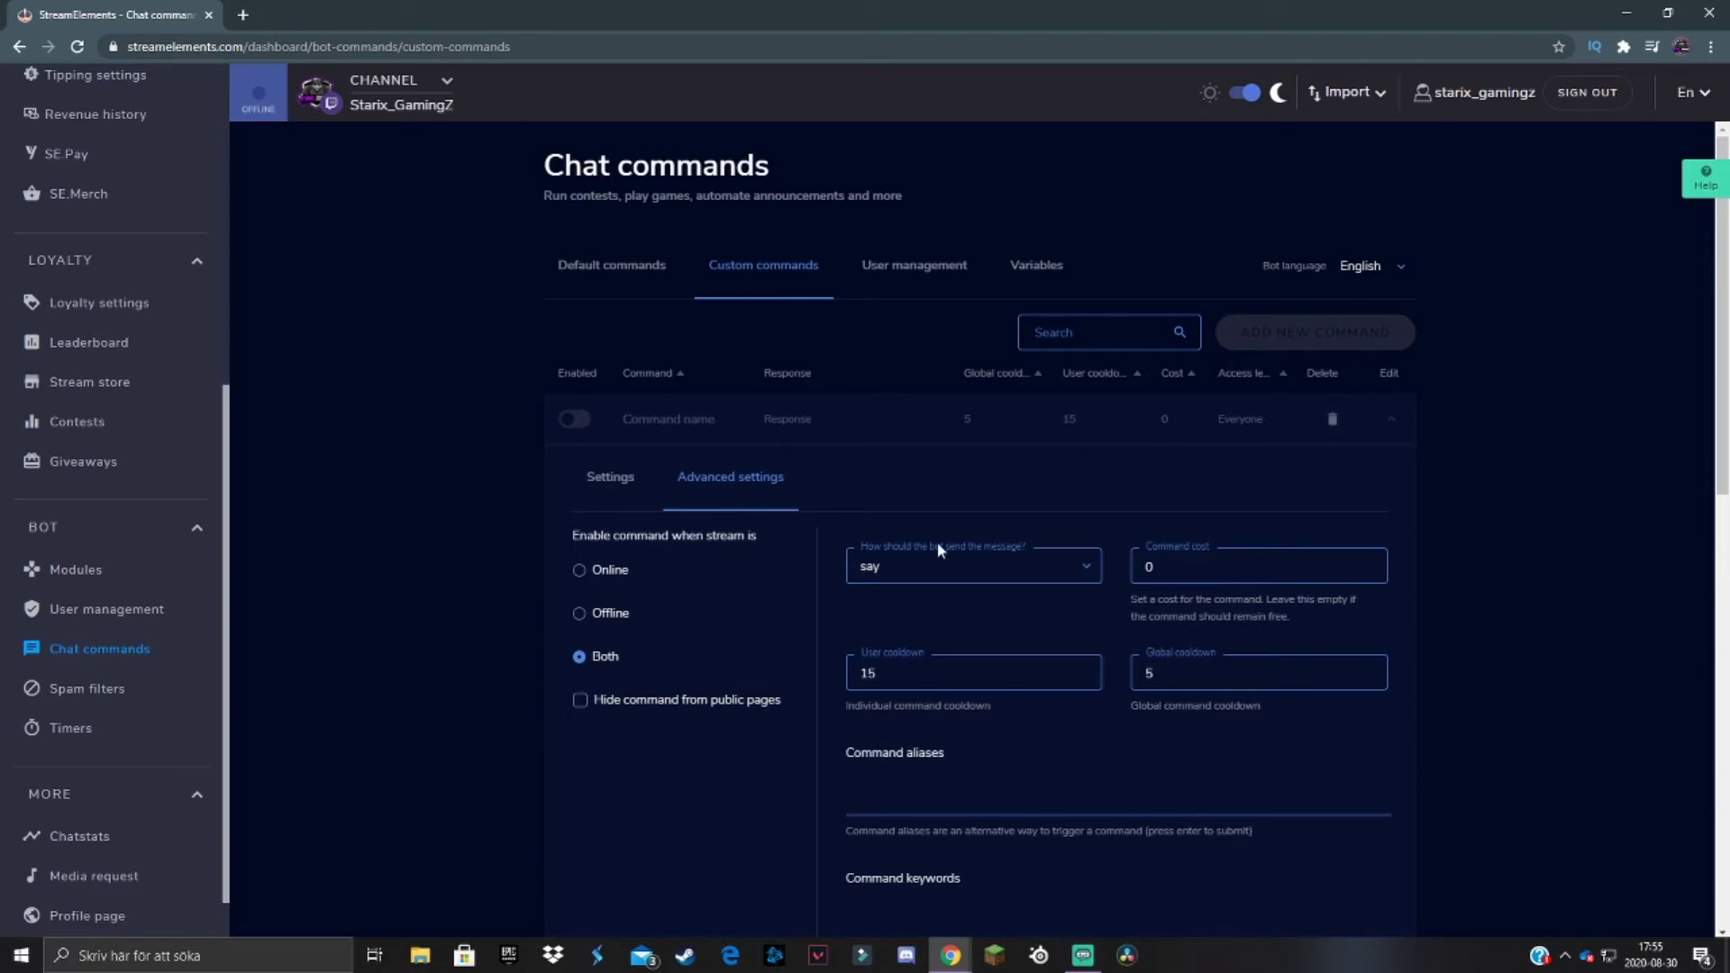
{"action": "scroll", "coordinate": [901, 531], "scroll_direction": "down", "scroll_amount": 4}
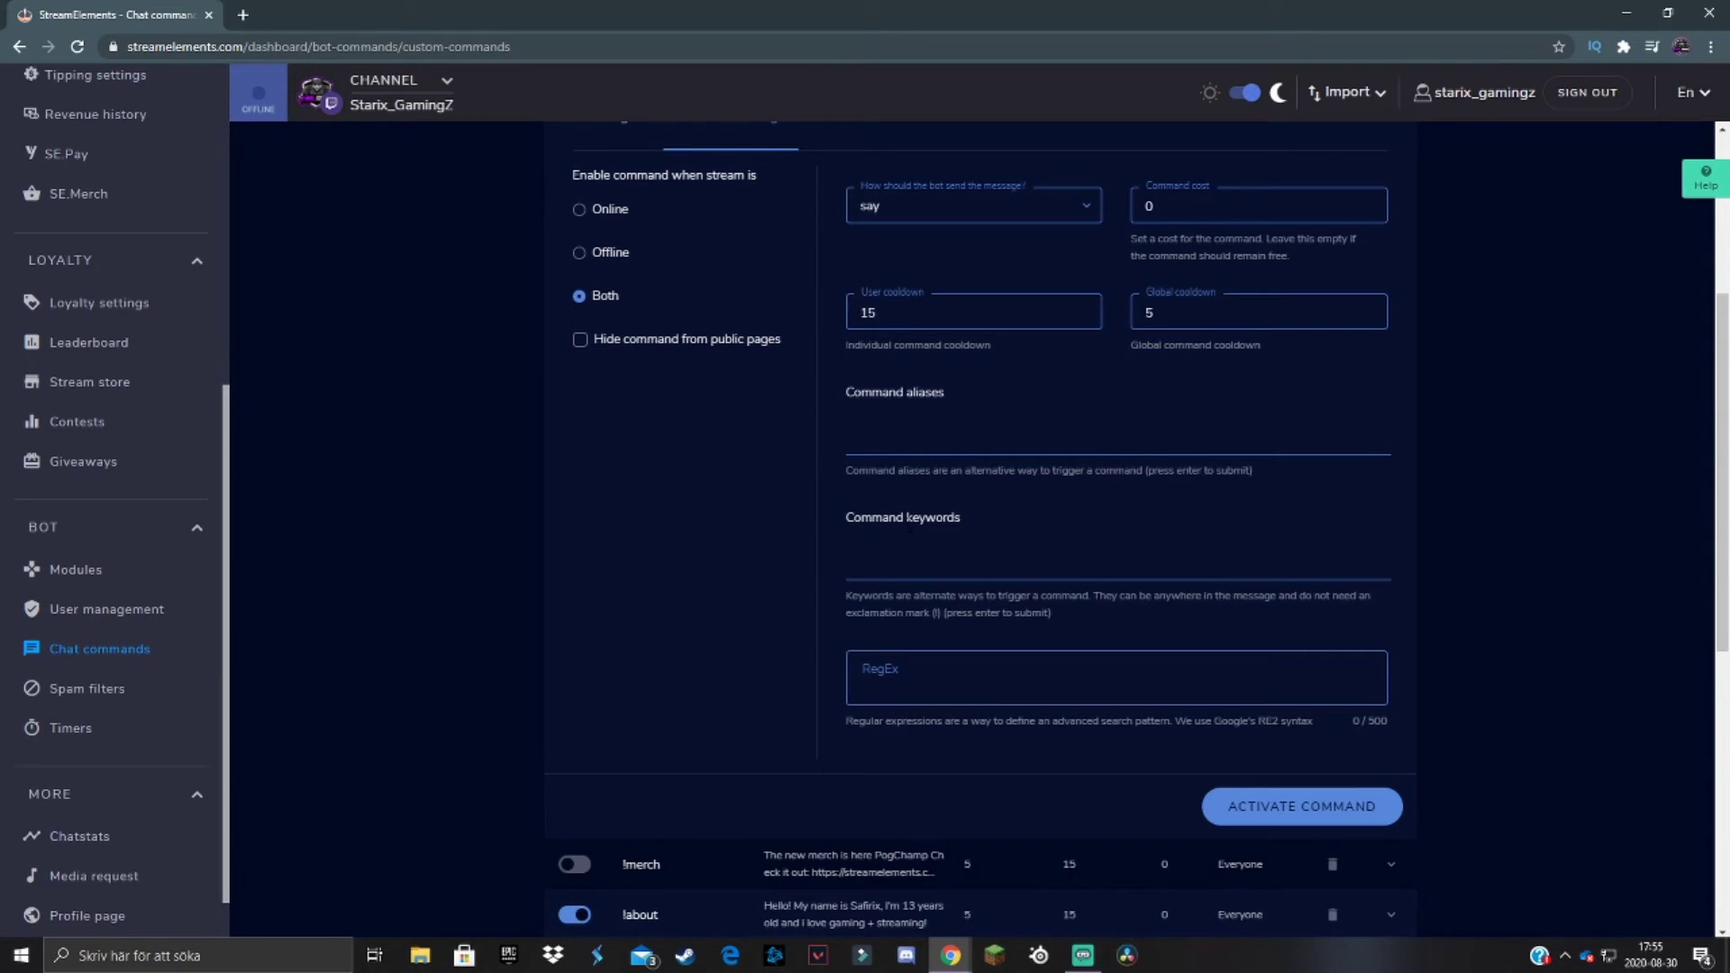
{"action": "scroll", "coordinate": [825, 535], "scroll_direction": "up", "scroll_amount": 4}
{"action": "scroll", "coordinate": [836, 567], "scroll_direction": "down", "scroll_amount": 1}
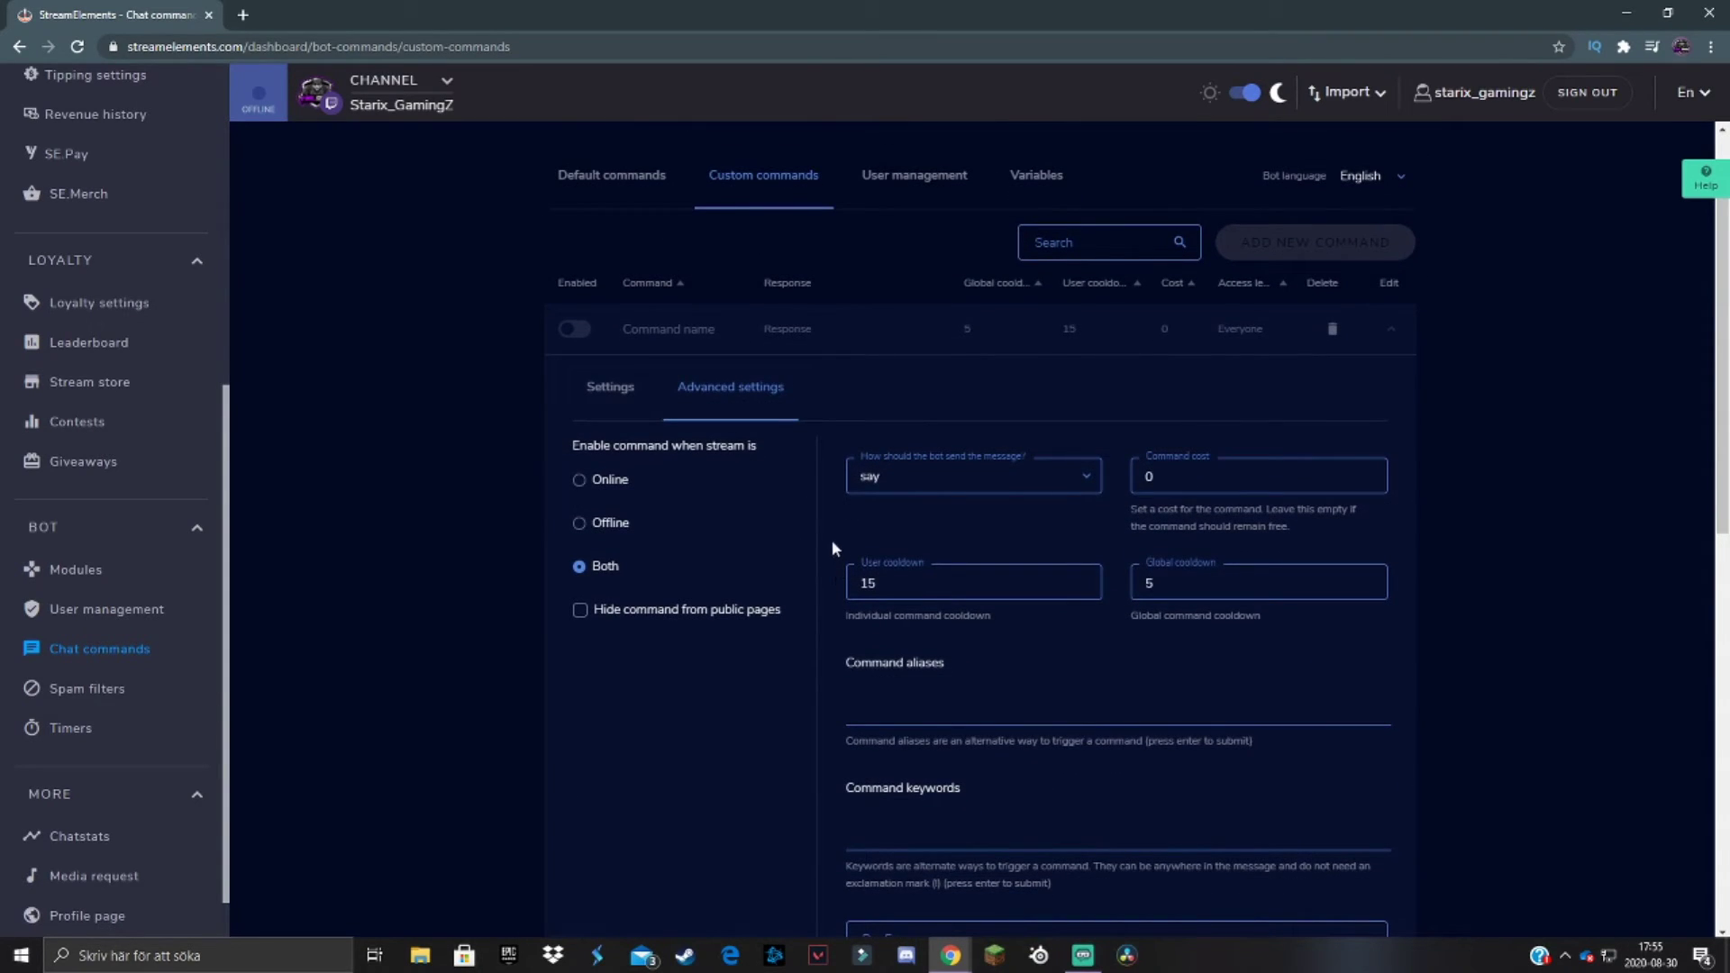
Step: Back in Settings, activate the !hello command and show the Default commands list
{"action": "left_click", "coordinate": [606, 389]}
{"action": "scroll", "coordinate": [847, 513], "scroll_direction": "down", "scroll_amount": 2}
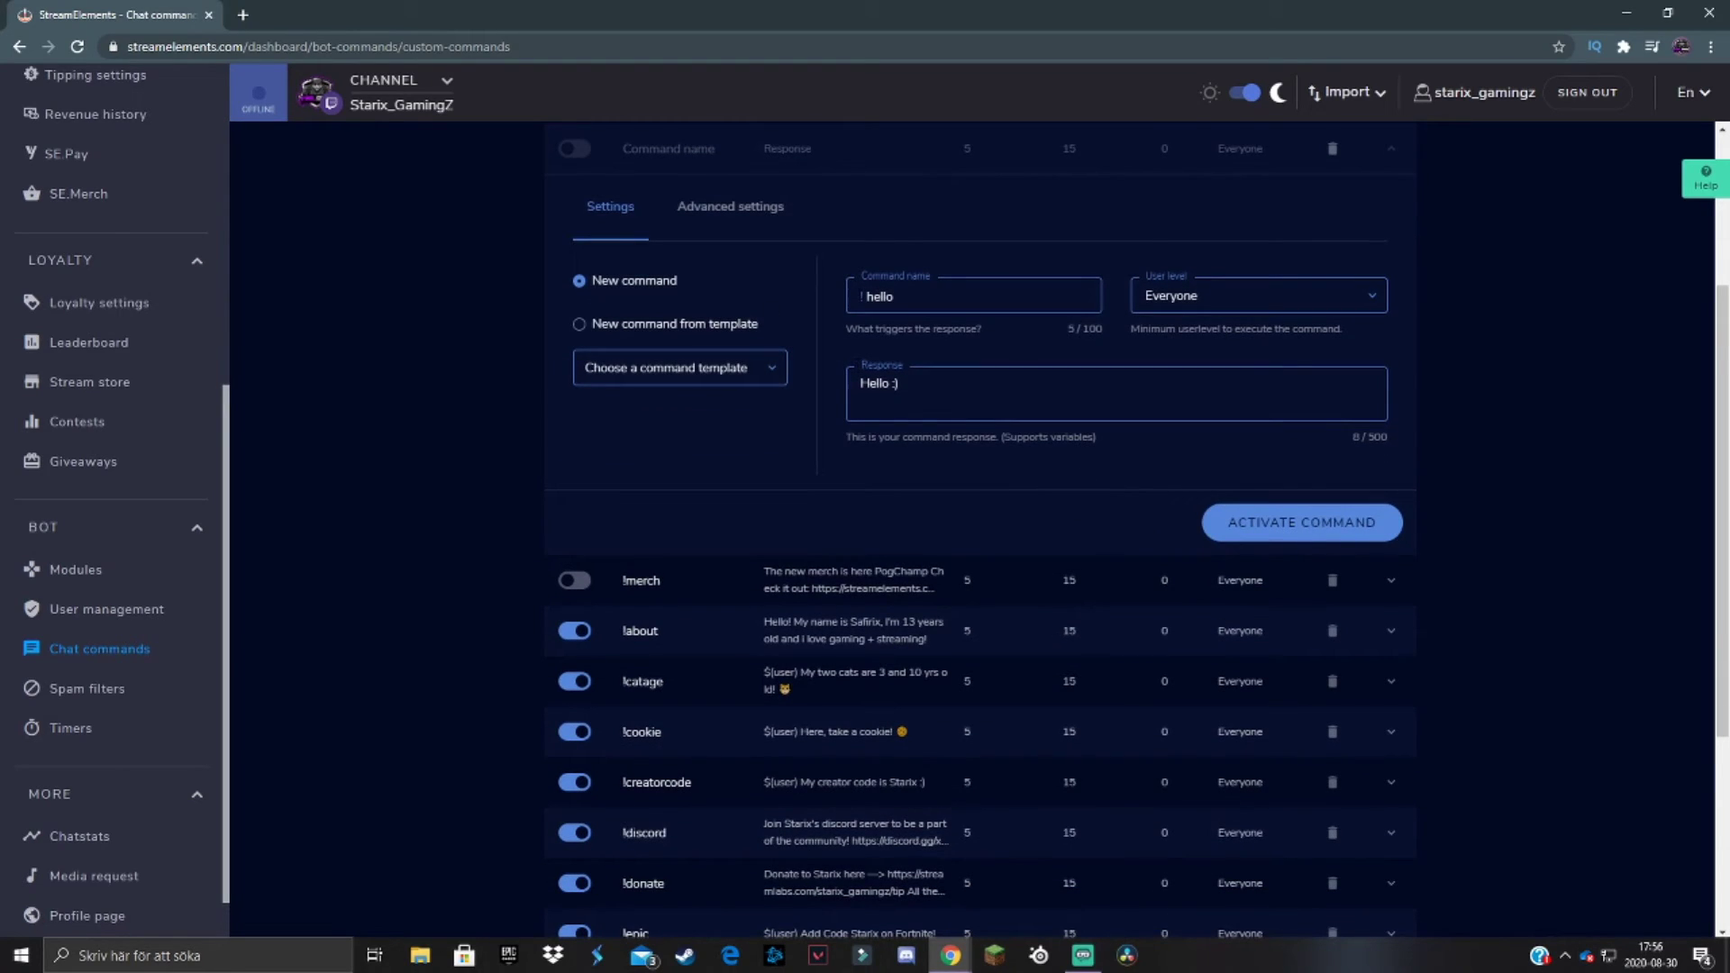
{"action": "left_click", "coordinate": [1295, 524]}
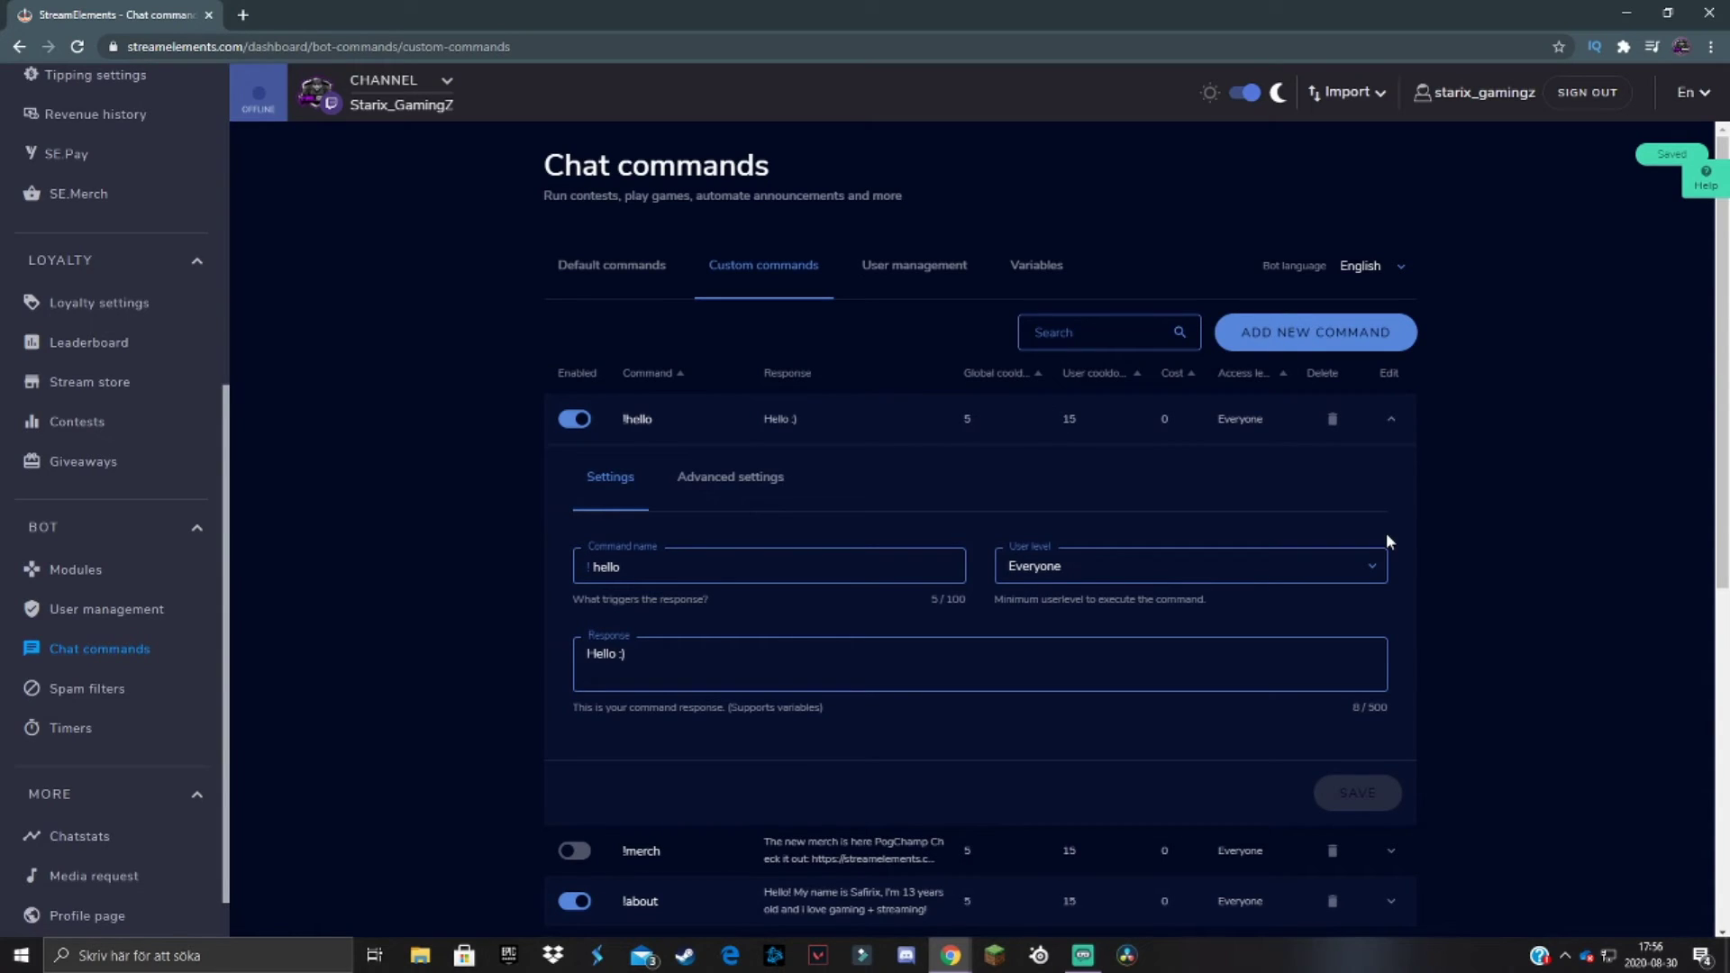
{"action": "left_click", "coordinate": [612, 265]}
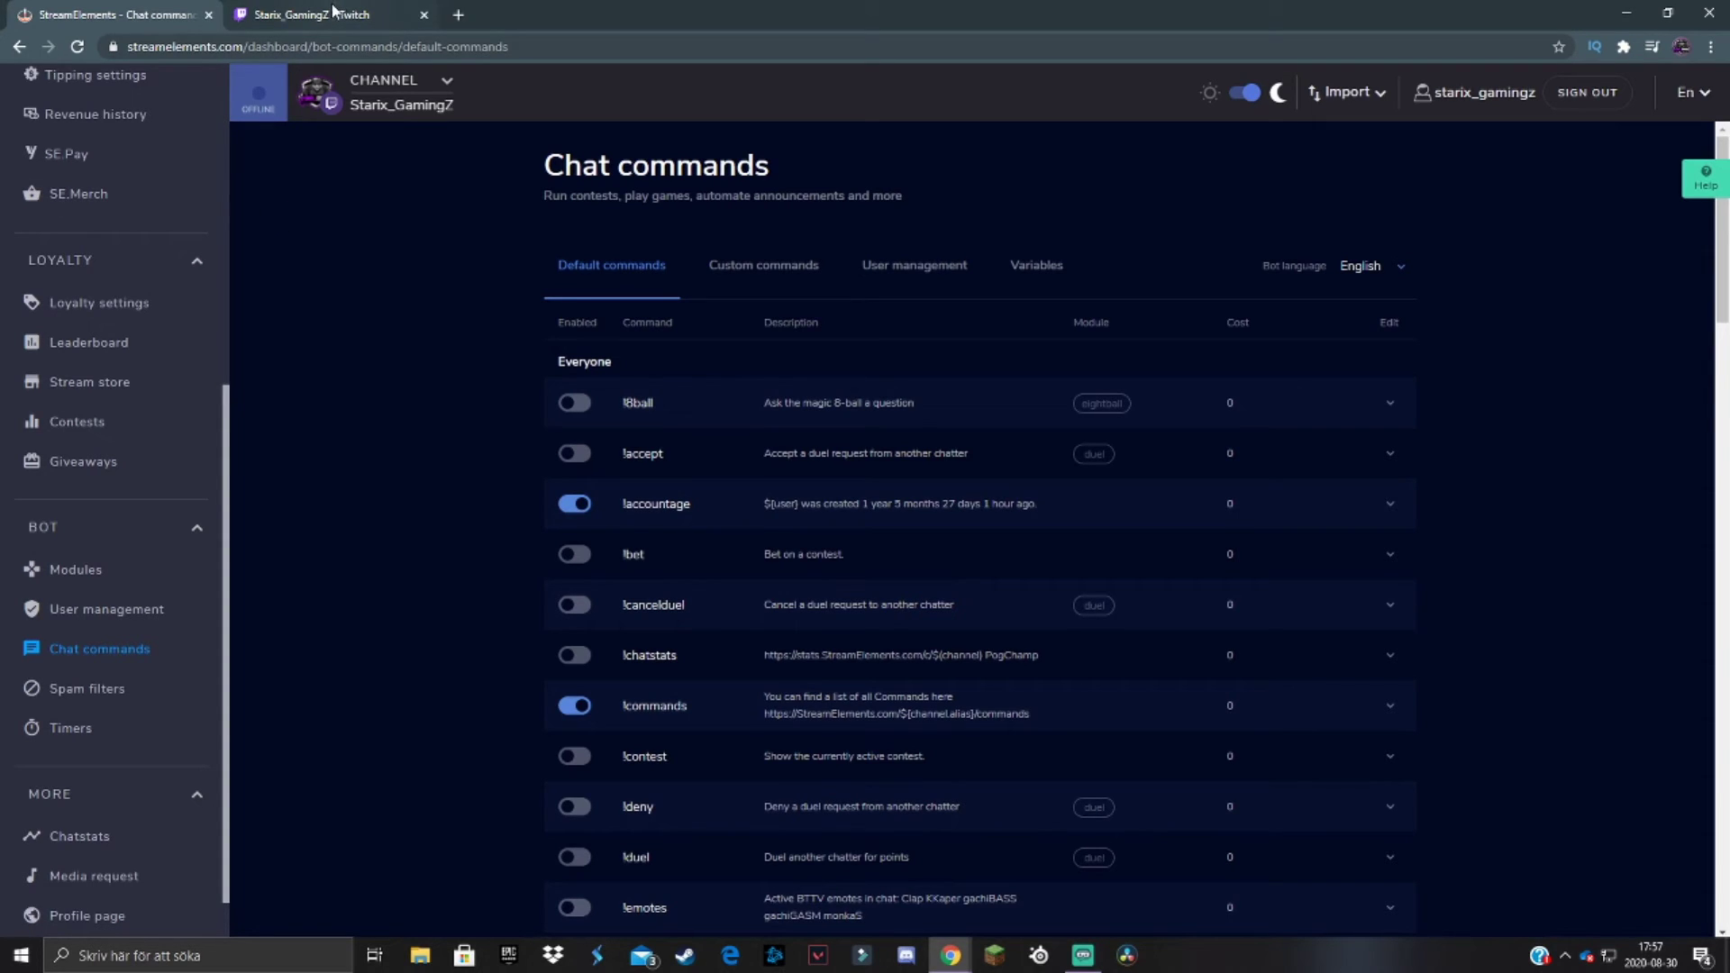
Step: In the channel's Twitch chat, send !hello to test the bot's reply
{"action": "left_click", "coordinate": [365, 22]}
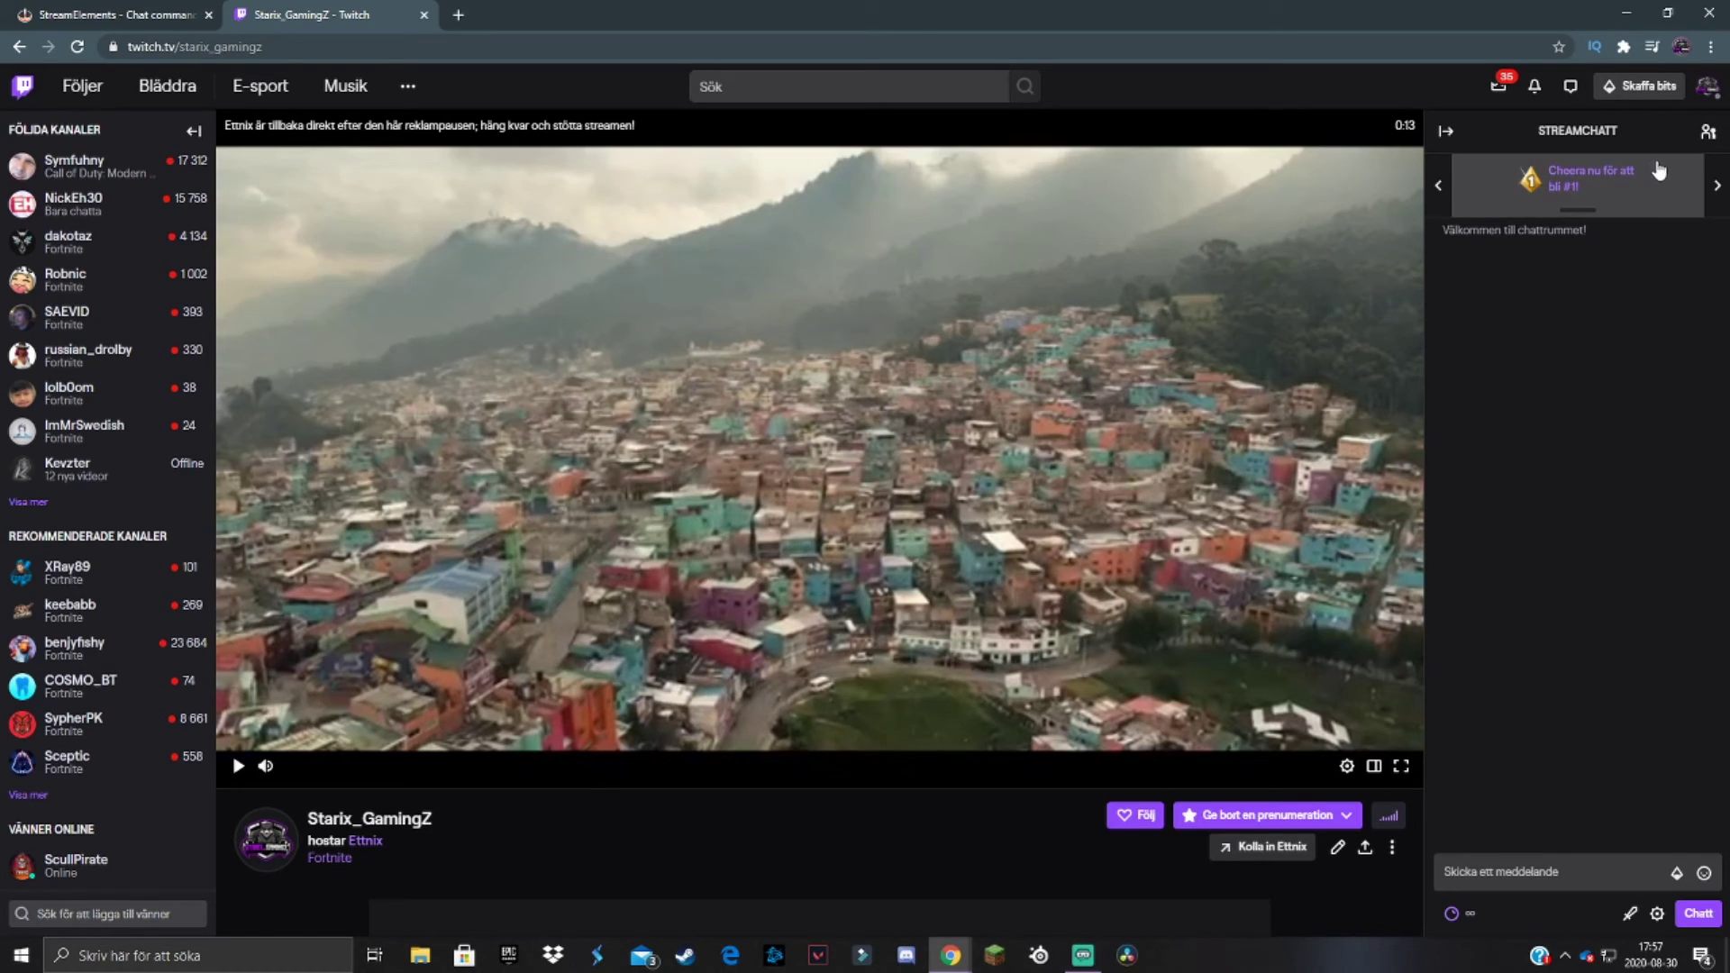
{"action": "left_click", "coordinate": [1700, 134]}
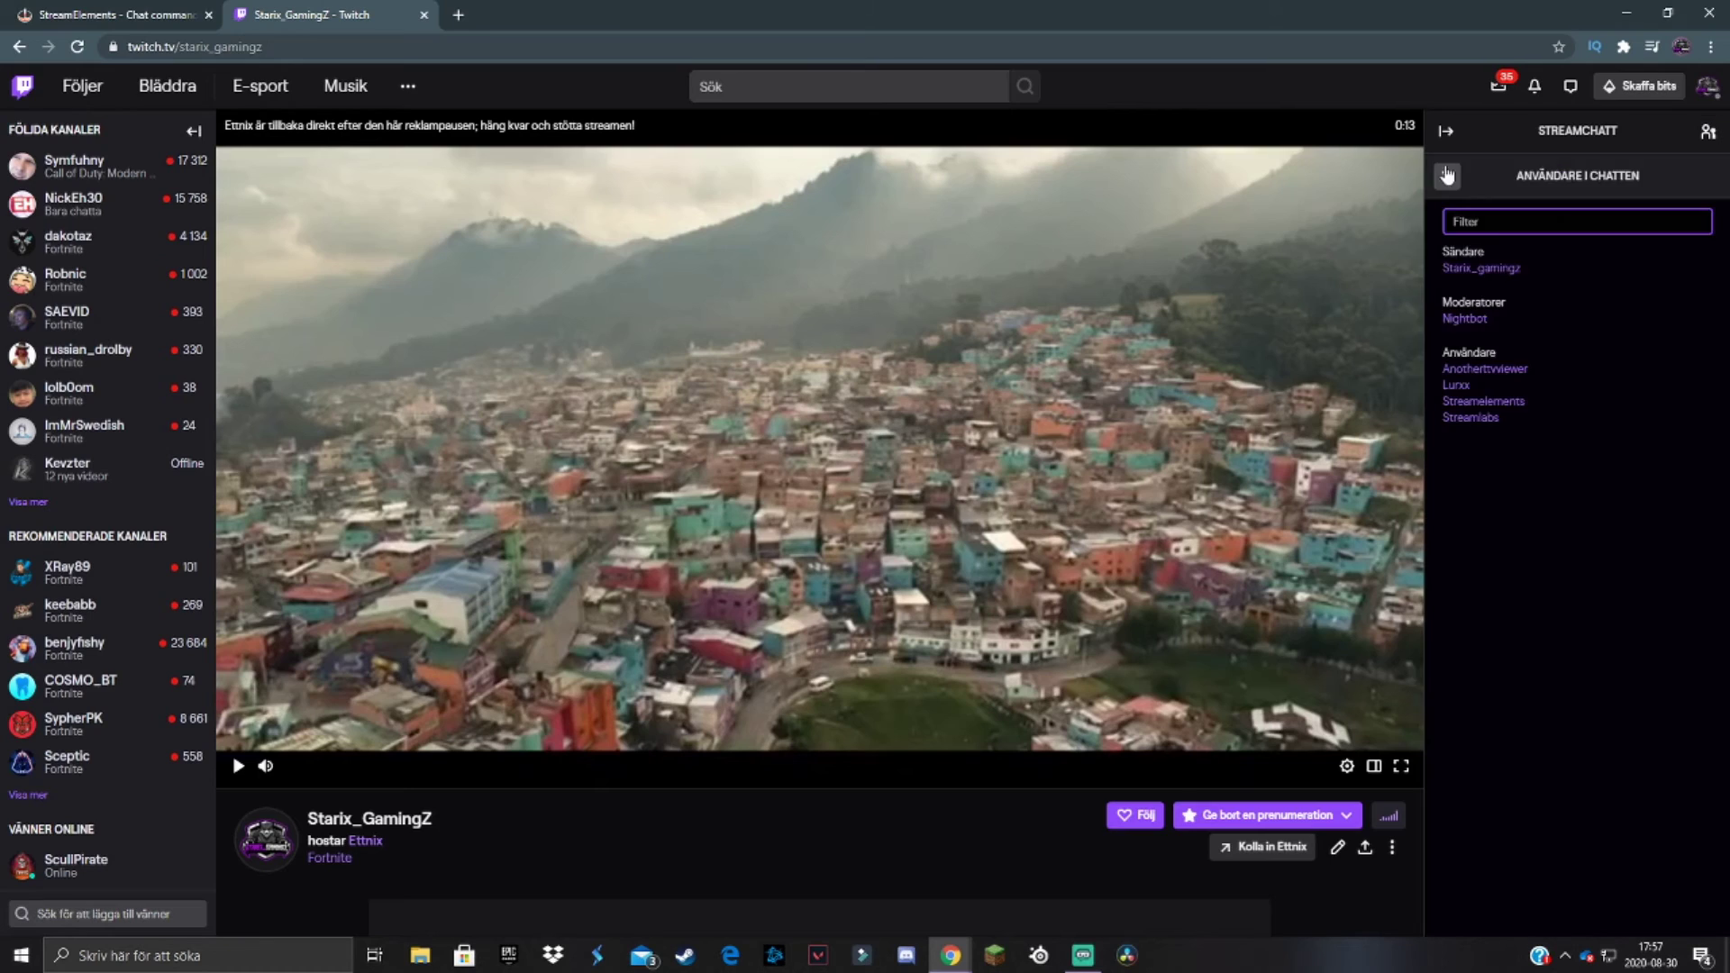
{"action": "left_click", "coordinate": [1700, 133]}
{"action": "left_click", "coordinate": [1483, 871]}
{"action": "key", "text": "BackSpace"}
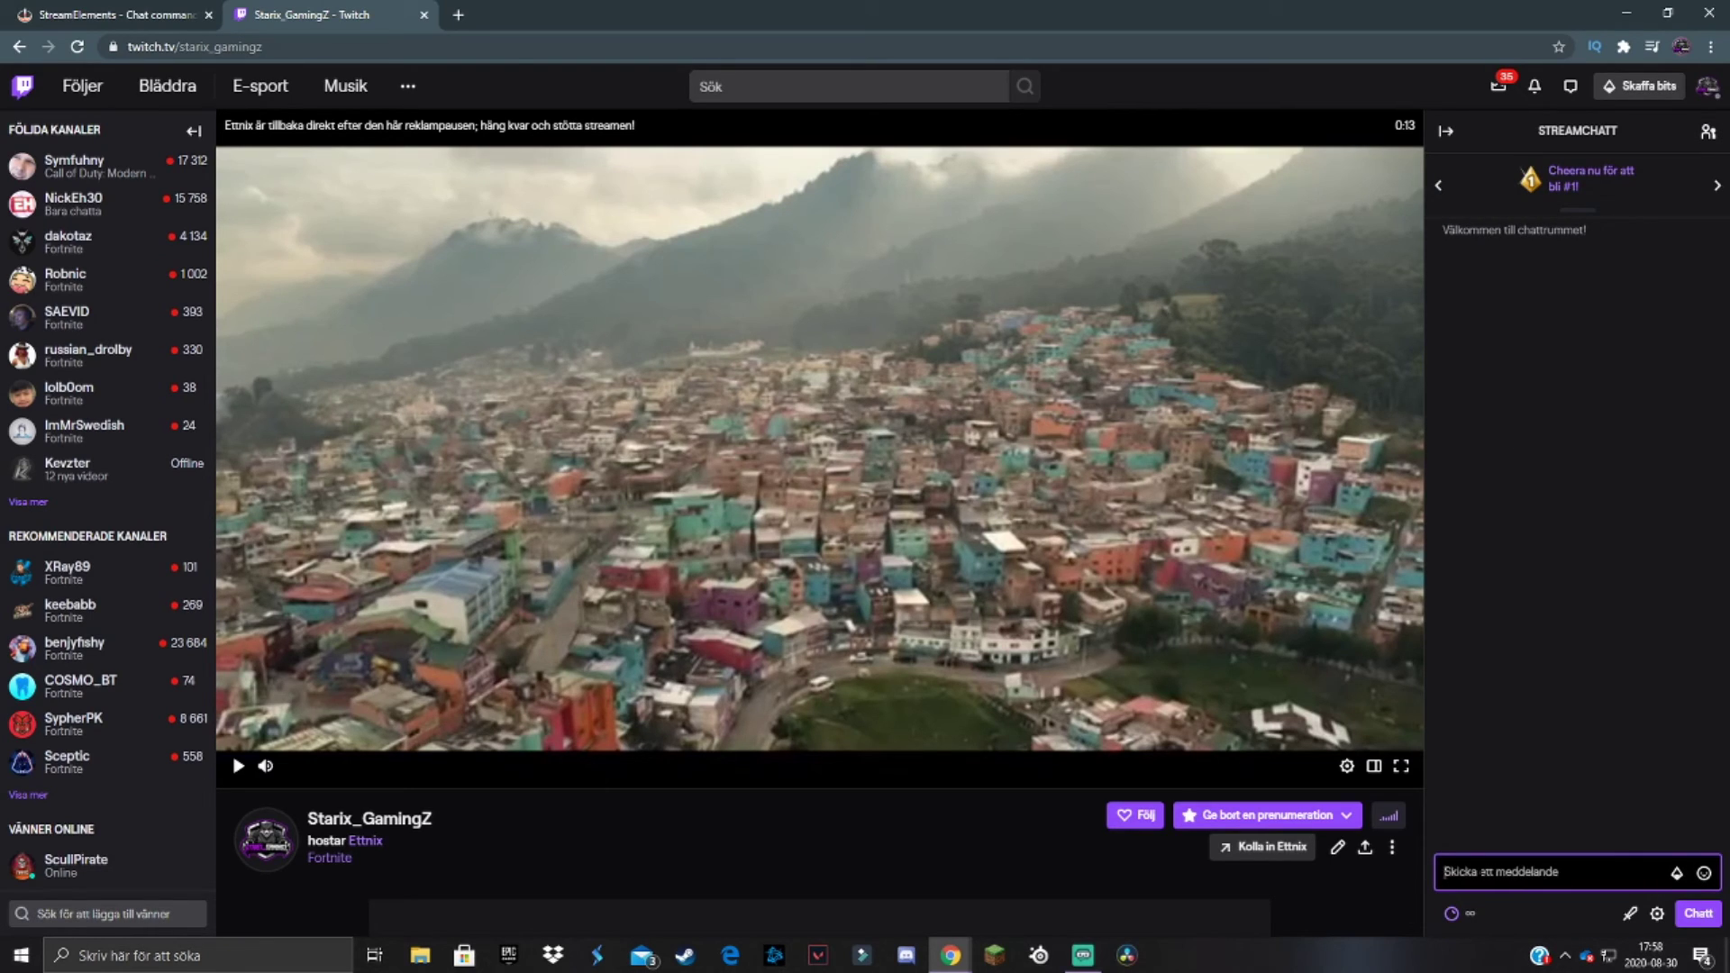
{"action": "type", "text": "!hell0"}
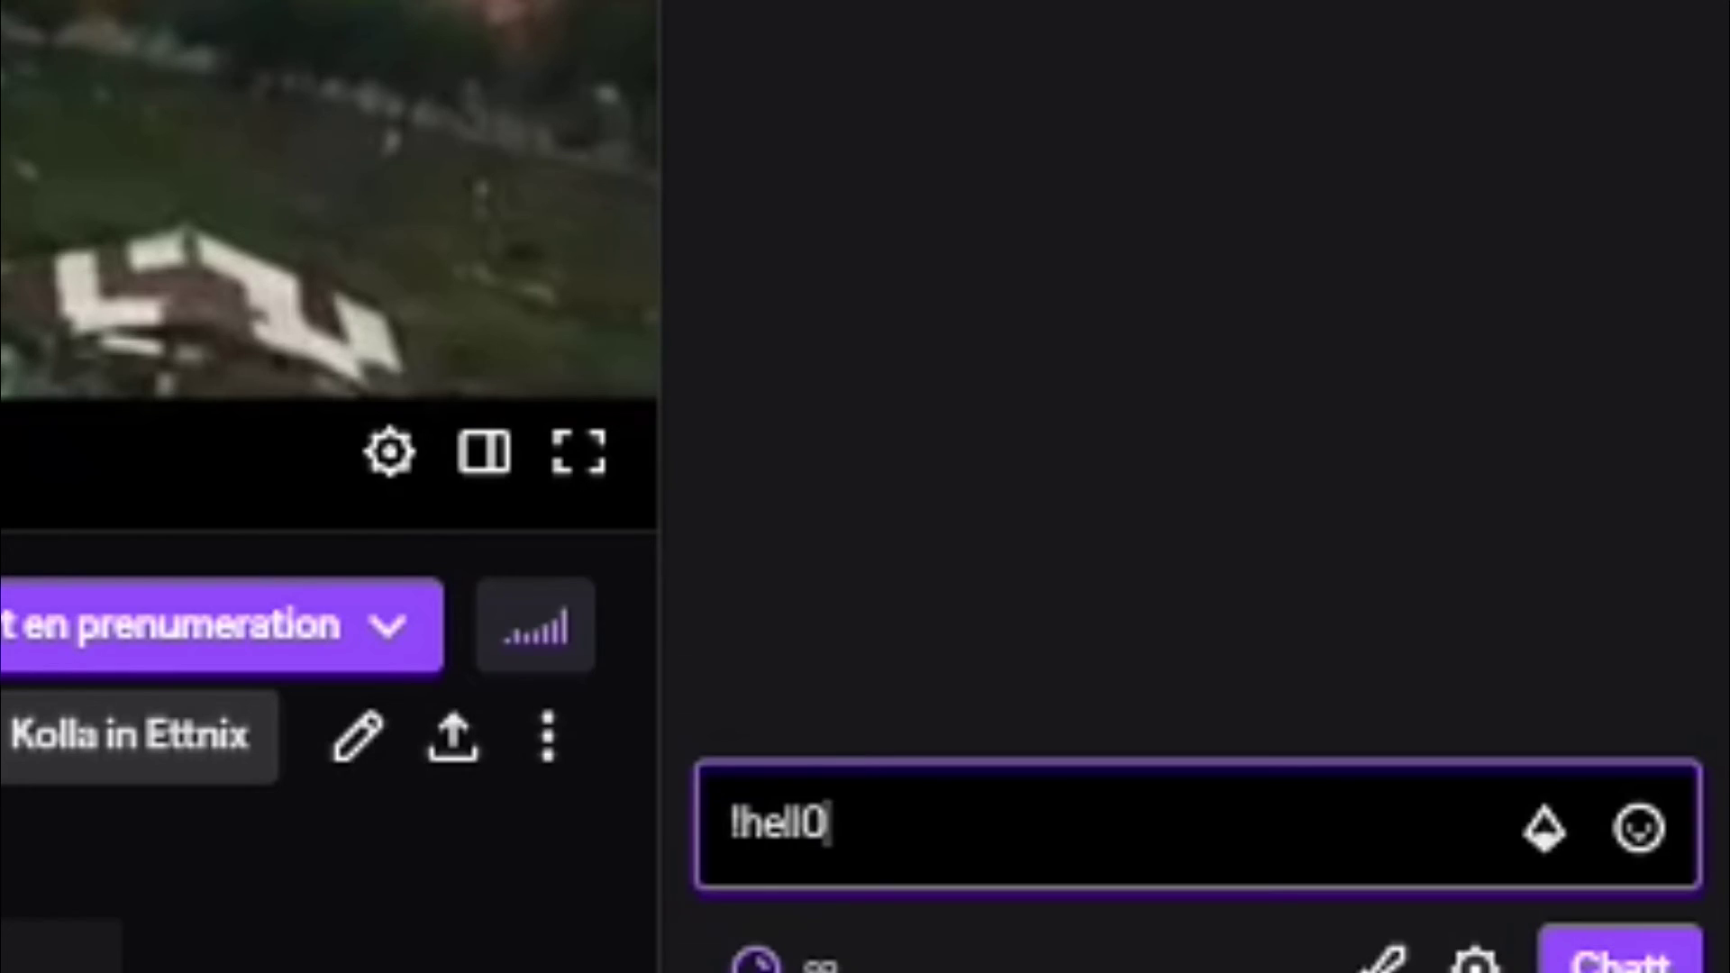
{"action": "key", "text": "Return"}
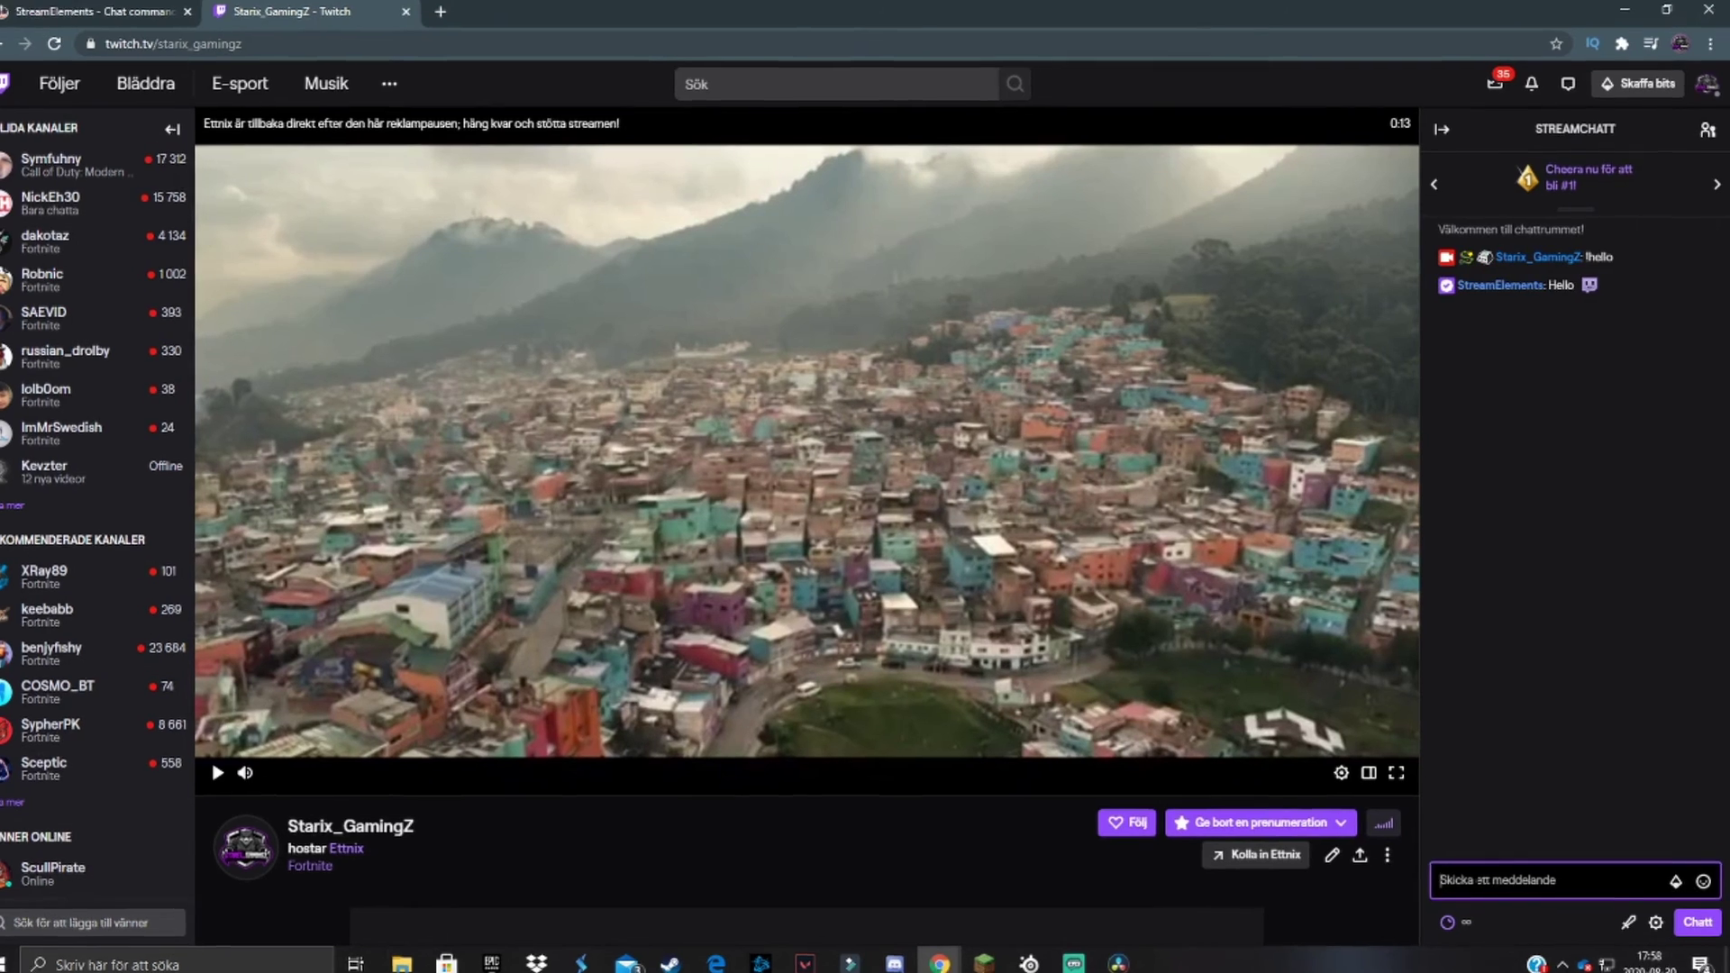